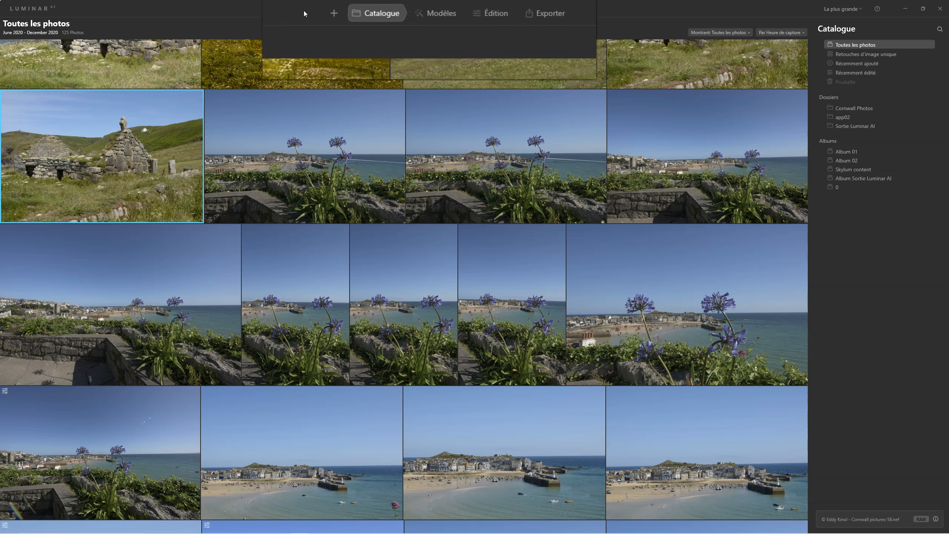
Step: Open the Cornwall Luminar AI-20 photo from the Edition seule Luminar AI folder for single-image retouching
left_click(328, 12)
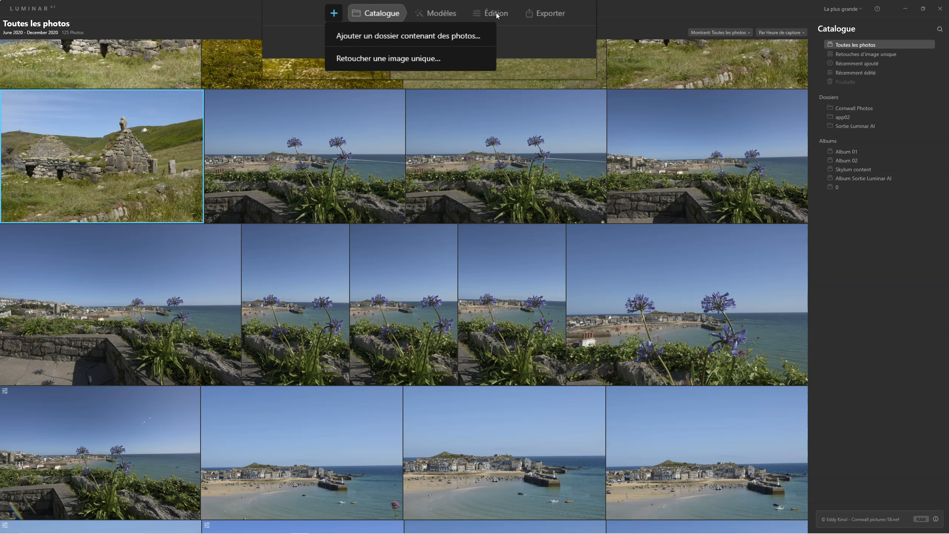
left_click(565, 14)
left_click(379, 60)
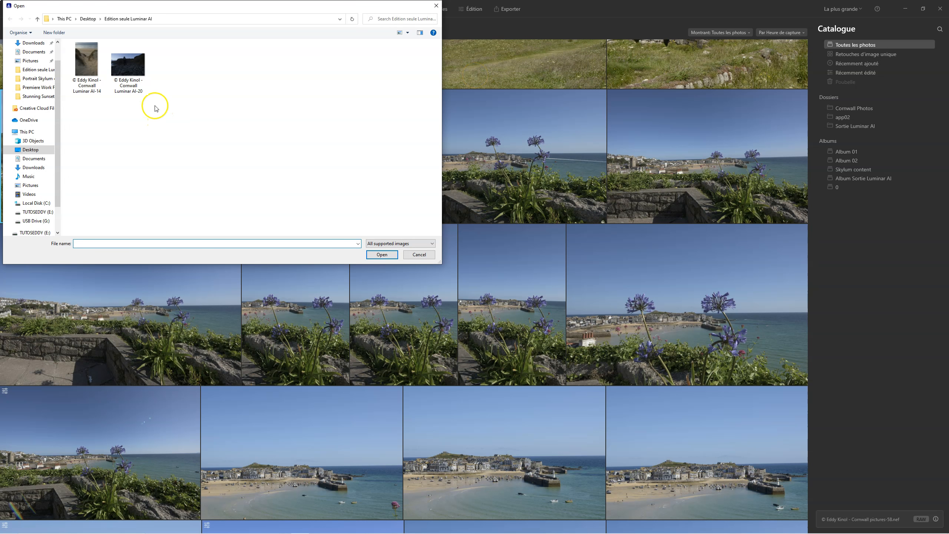
left_click(133, 70)
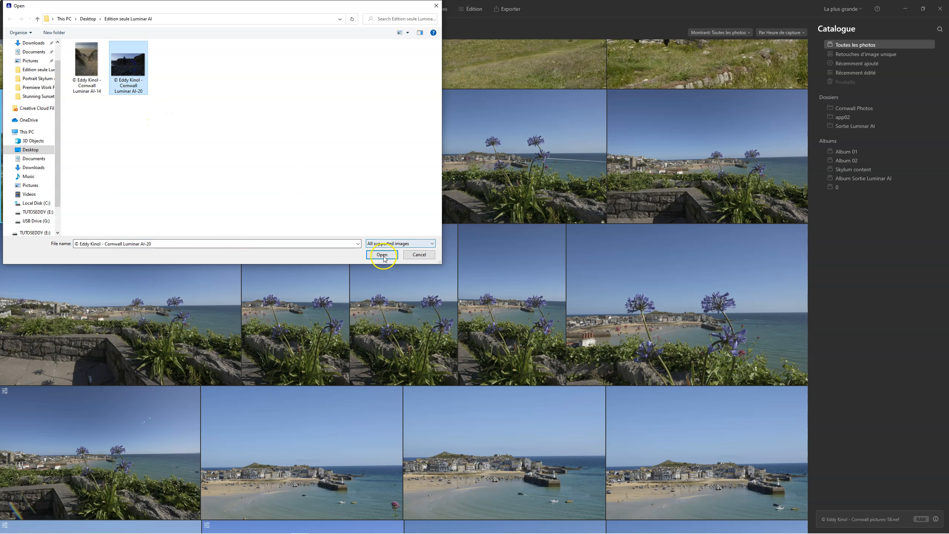
left_click(382, 254)
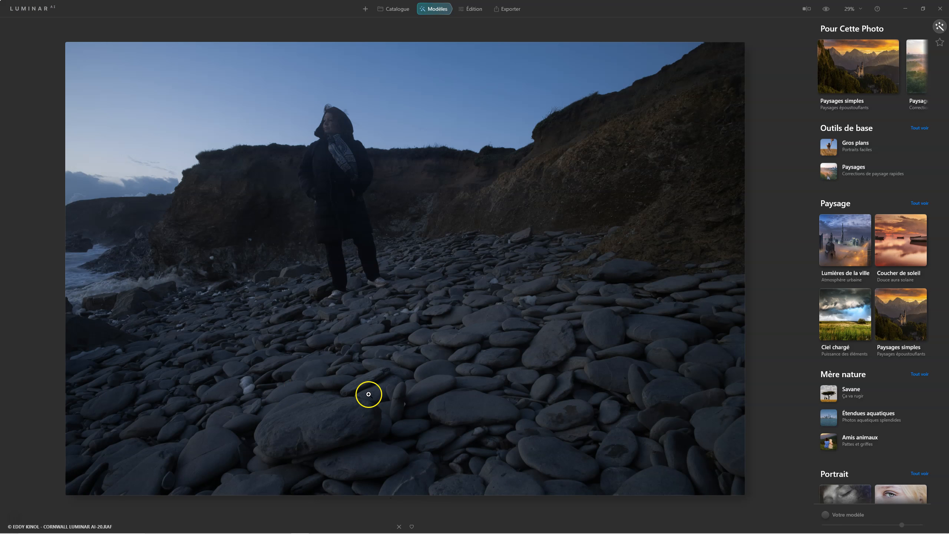
Step: Try the Paysages collection's templates on the photo one after another, from Clair et net to Ciel dégagé
scroll(868, 69, "right", 2)
scroll(868, 68, "left", 1)
scroll(868, 68, "right", 3)
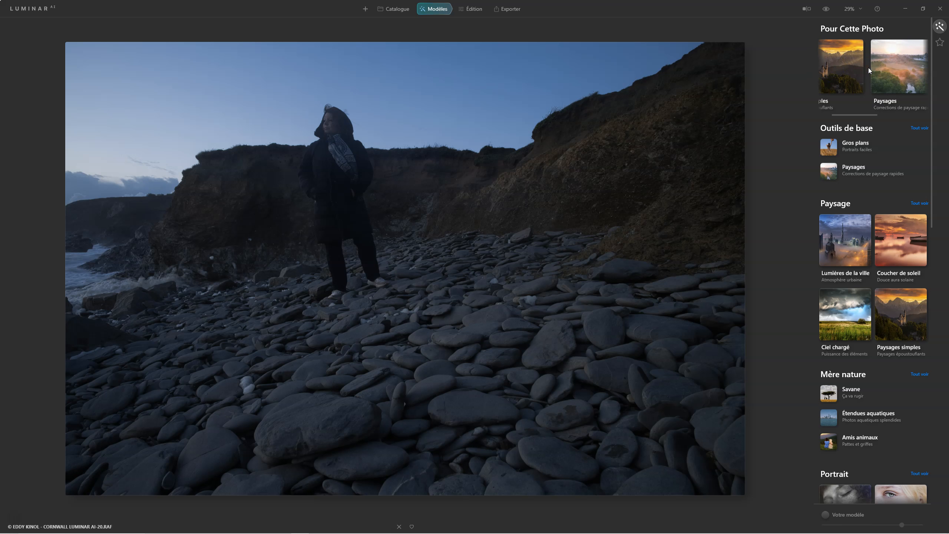
scroll(867, 68, "left", 1)
left_click(868, 67)
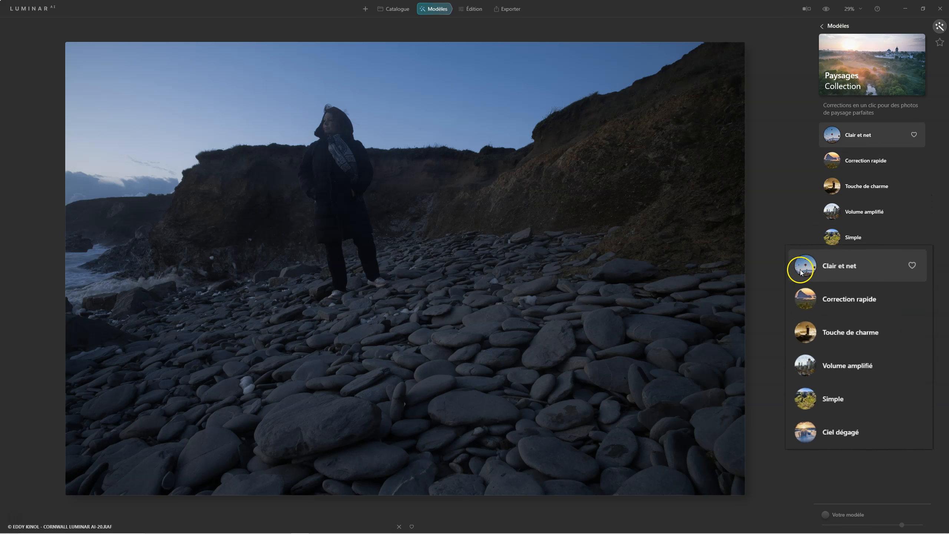
left_click(832, 135)
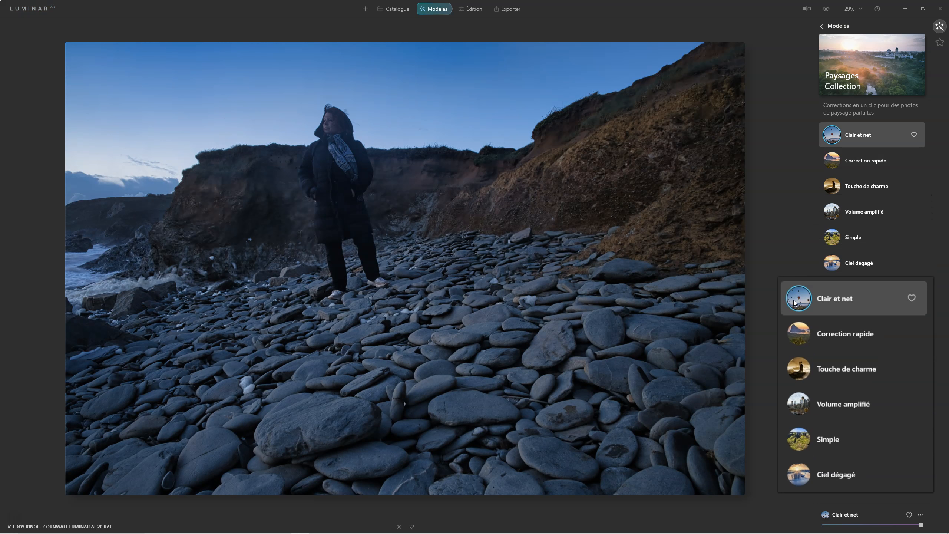
left_click(835, 162)
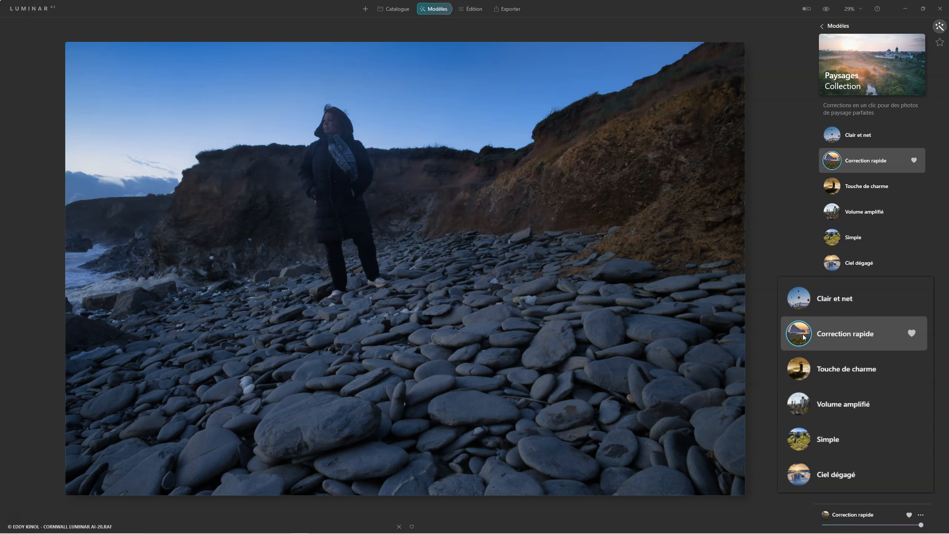
left_click(834, 184)
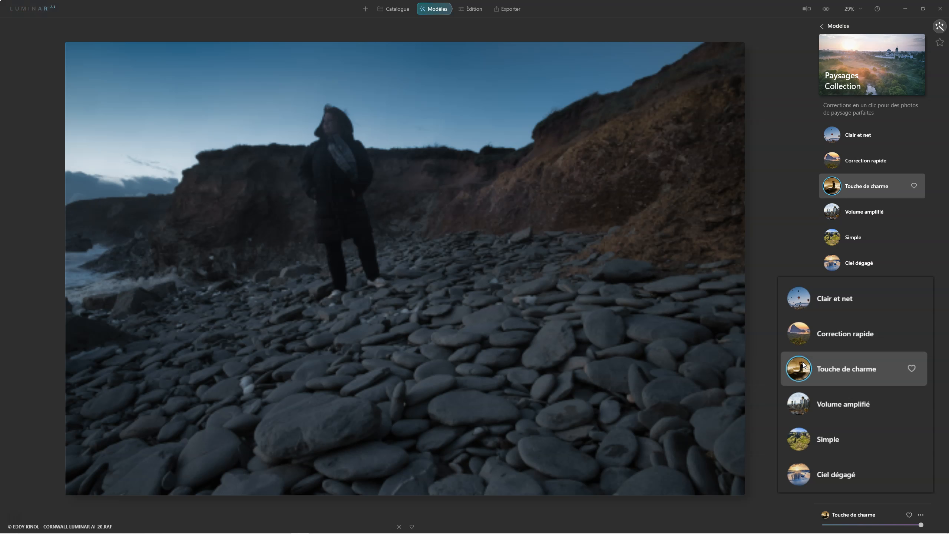
left_click(807, 414)
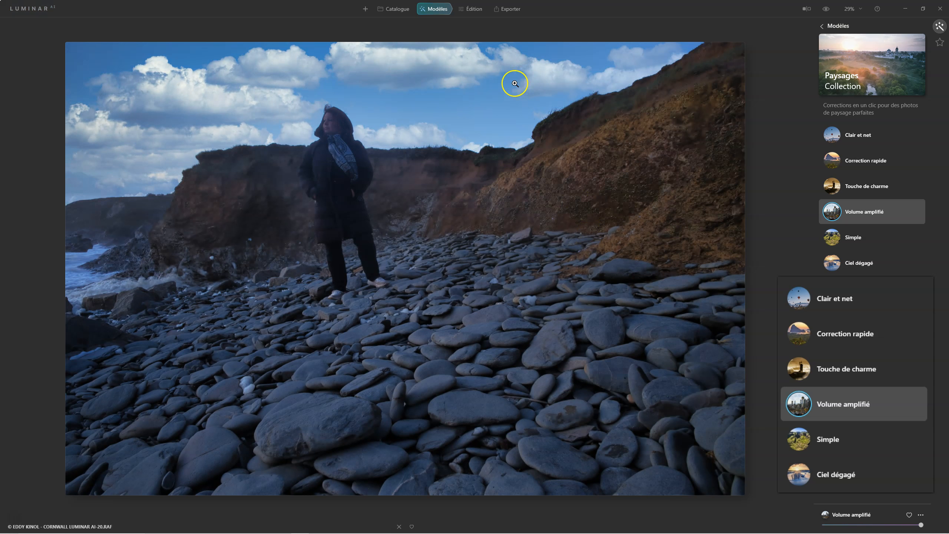
left_click(799, 439)
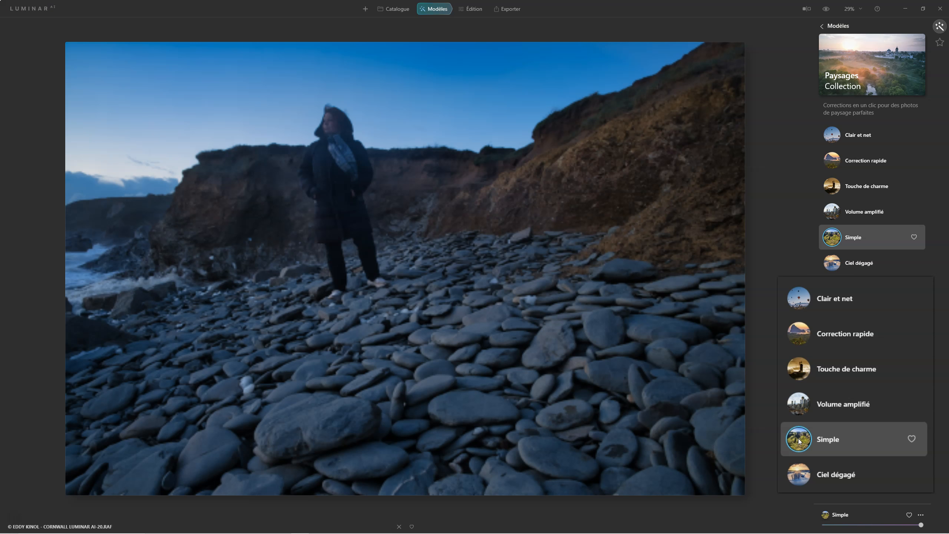
left_click(795, 474)
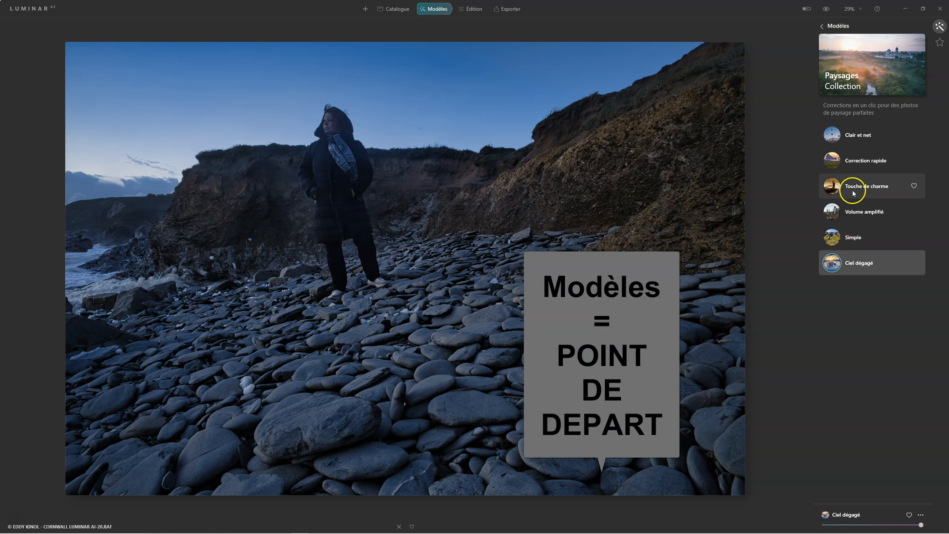
Step: Try the templates of the Paysages simples collection in order and apply Chutes de neige to the photo
left_click(824, 27)
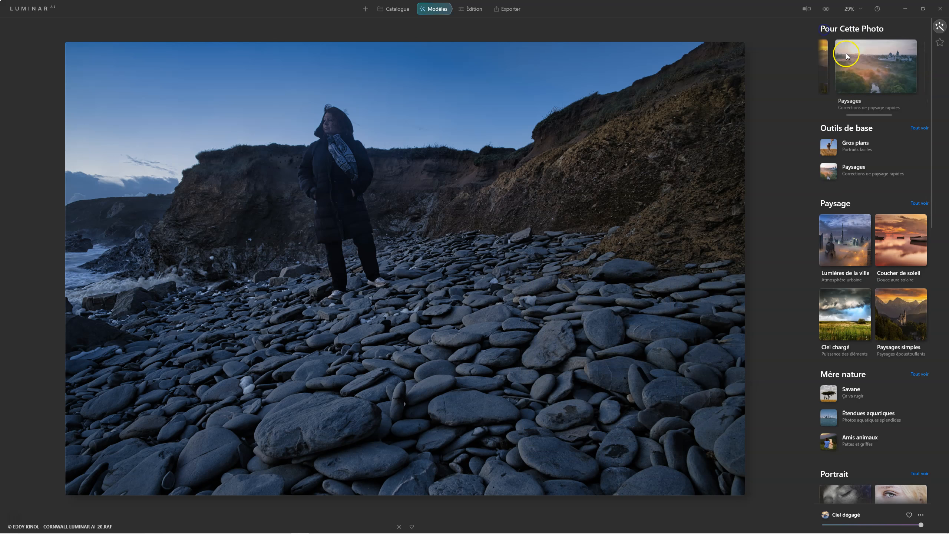
left_click(842, 71)
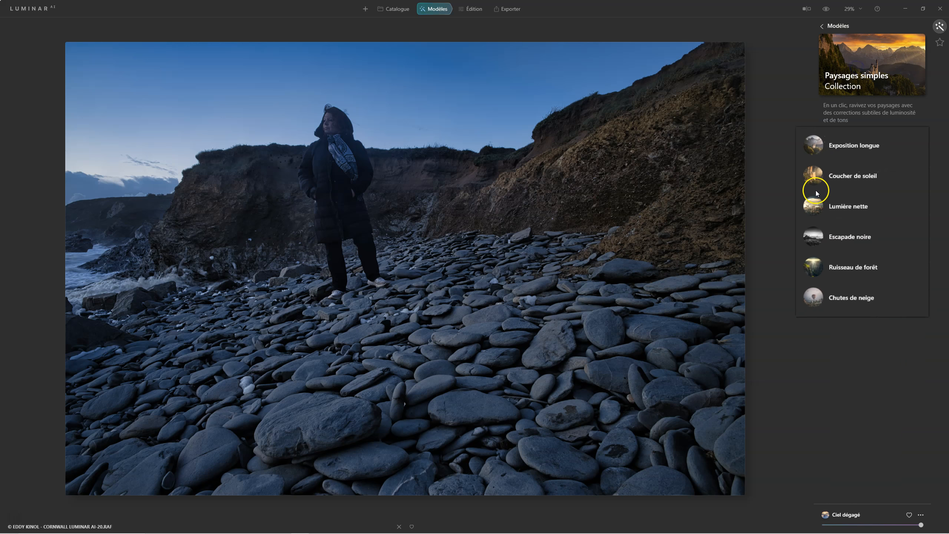
left_click(791, 149)
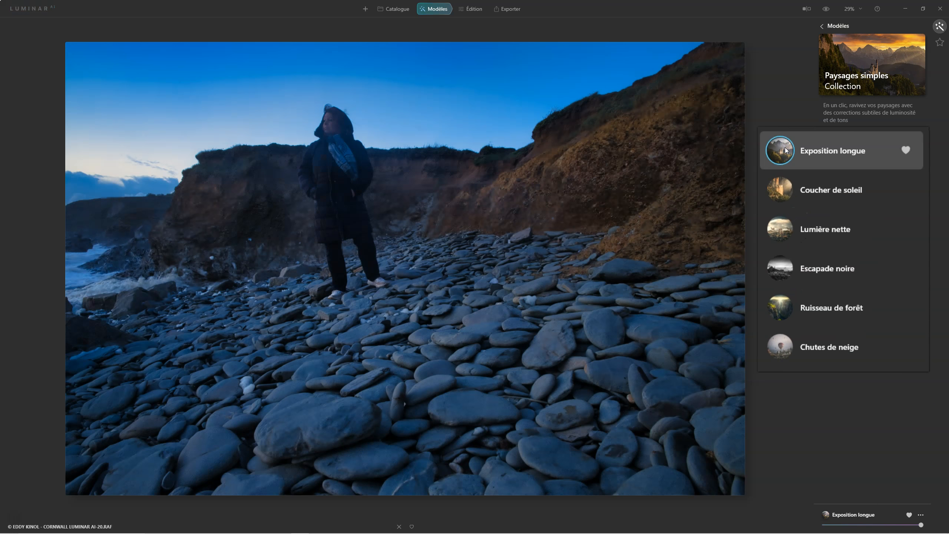
left_click(779, 190)
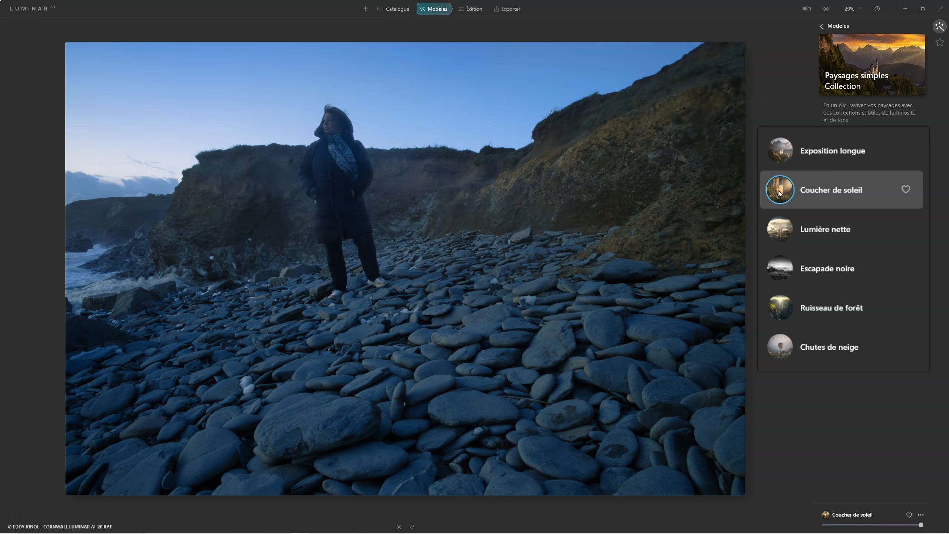
left_click(771, 227)
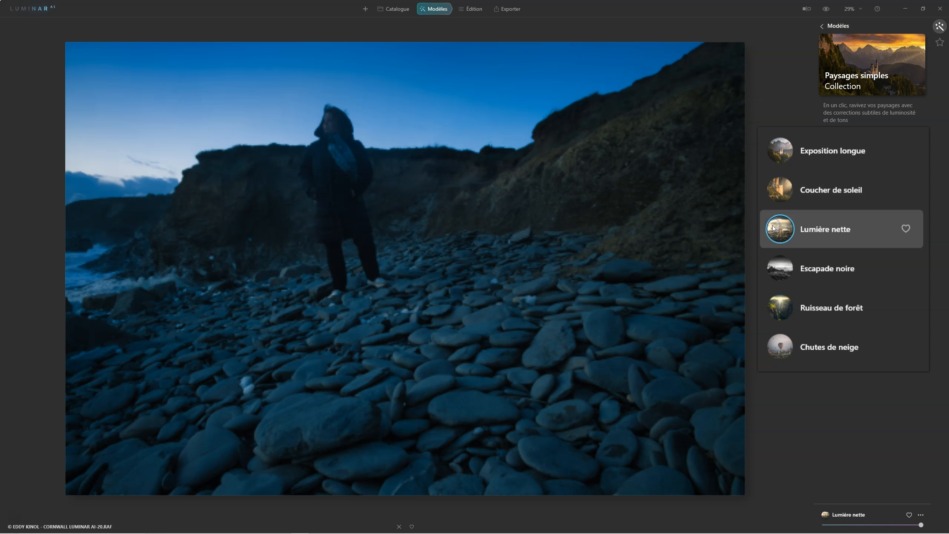
left_click(776, 261)
left_click(774, 303)
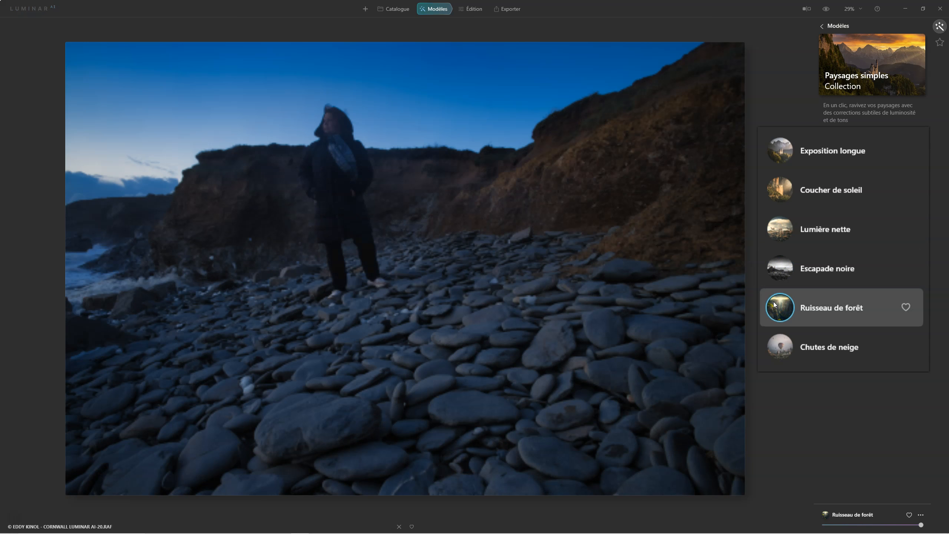
left_click(777, 349)
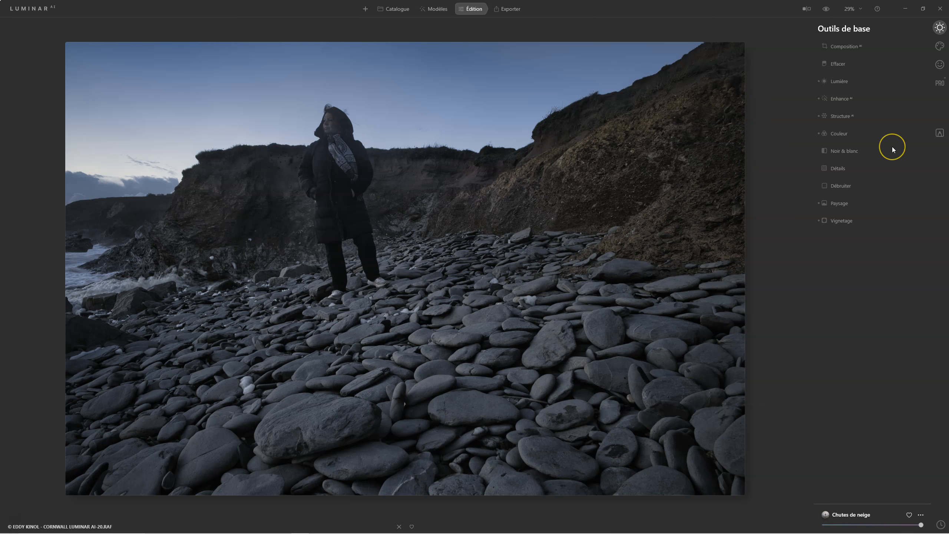
Step: Show the histogram and set the Accent of Enhance AI to 100 in the photo's editing tools
left_click(849, 100)
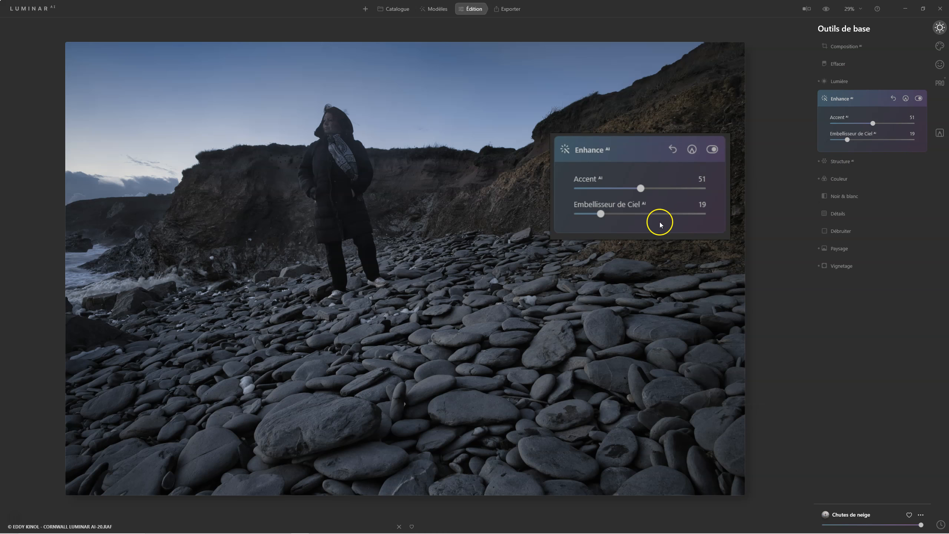
right_click(562, 266)
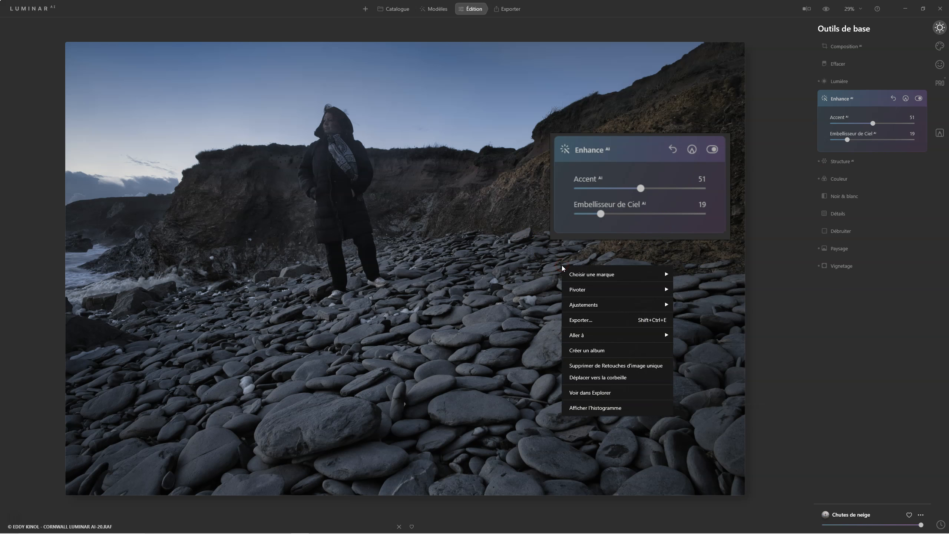
left_click(575, 407)
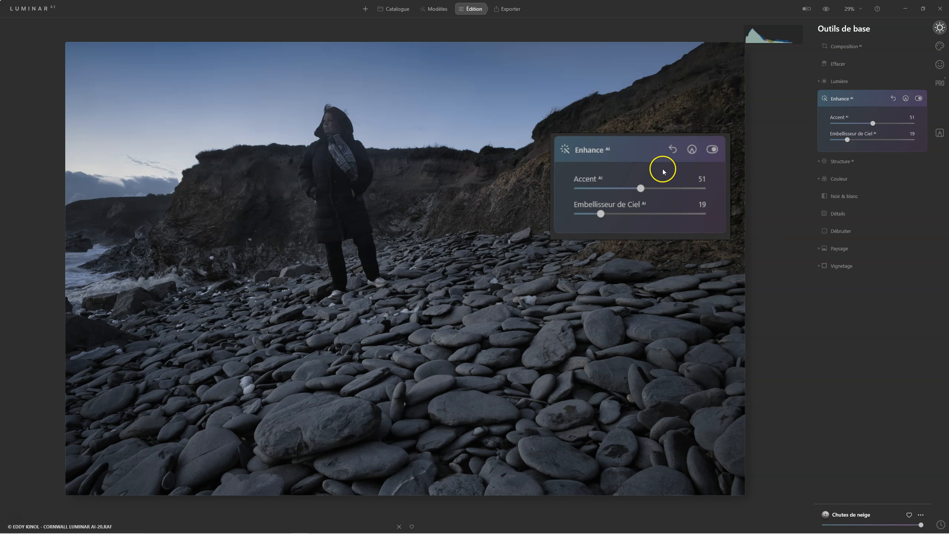
left_click_drag(642, 188, 703, 189)
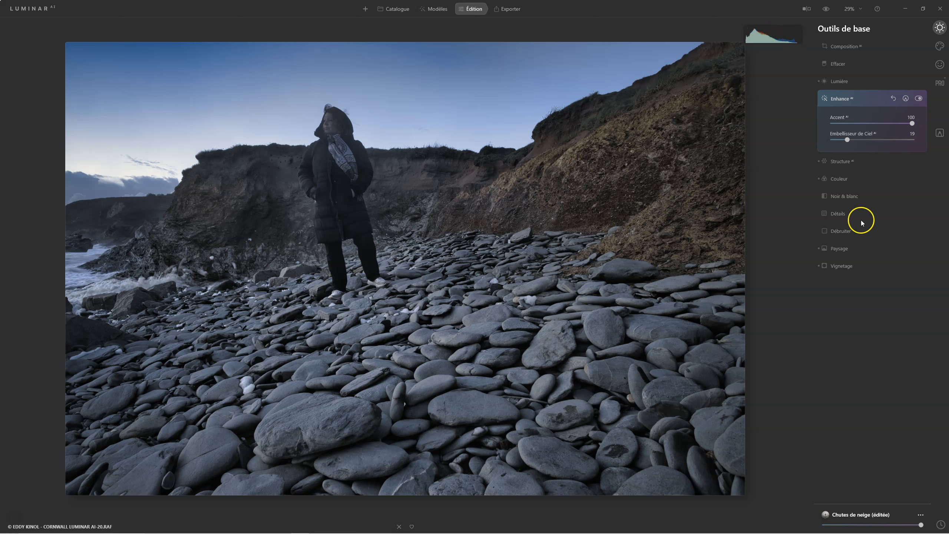
Step: Set Supercontraste to 40 for highlights, 38 for midtones and 29 for shadows, with balances of 22, 26 and 18 respectively
left_click(940, 83)
left_click(846, 64)
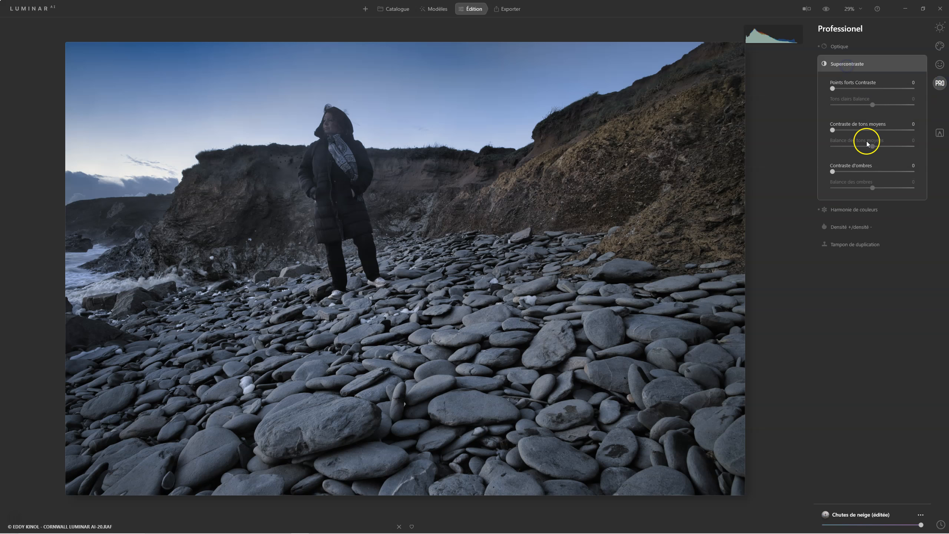
left_click(832, 130)
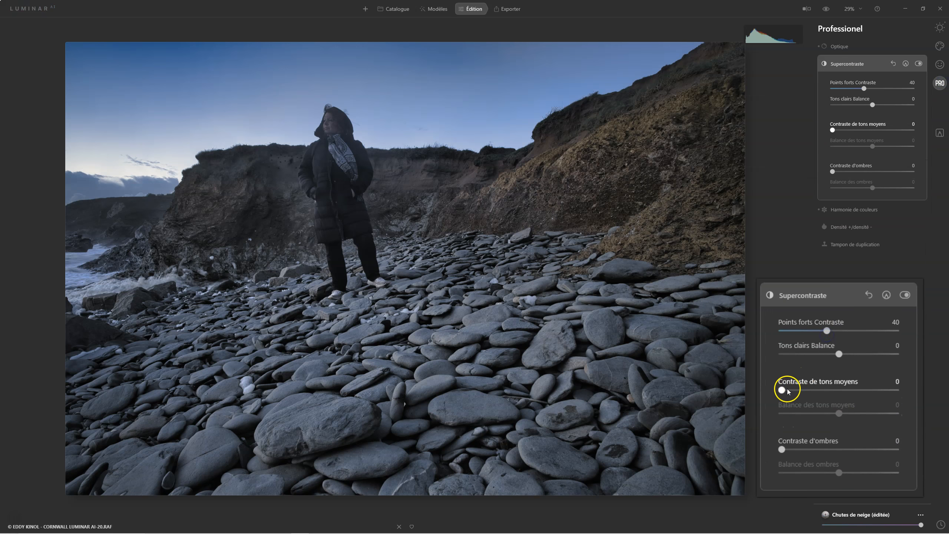
left_click_drag(832, 171, 855, 172)
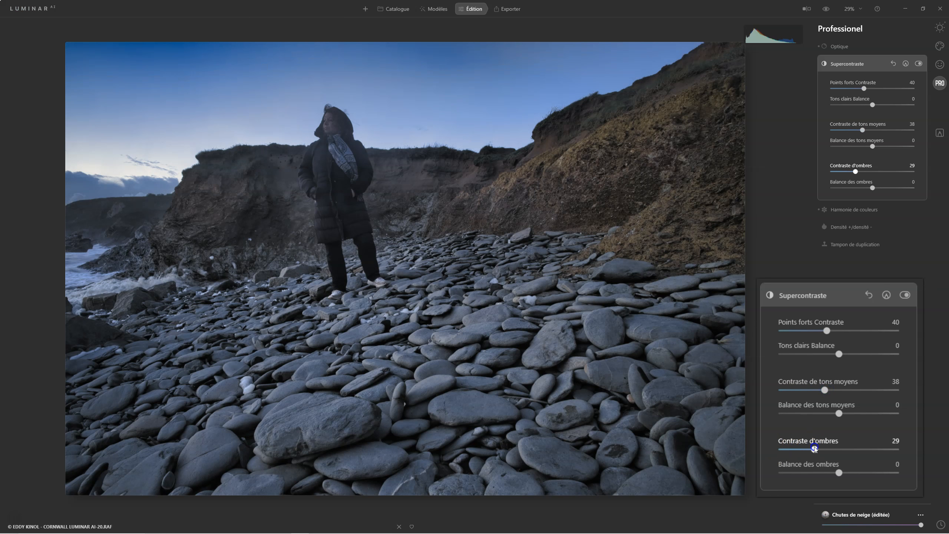
left_click(872, 108)
left_click_drag(873, 108, 881, 105)
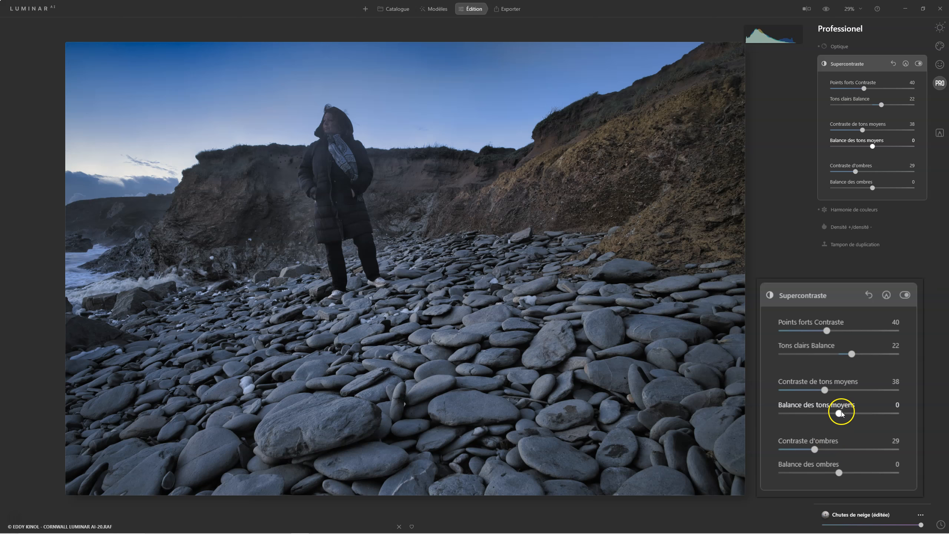
left_click_drag(872, 187, 886, 188)
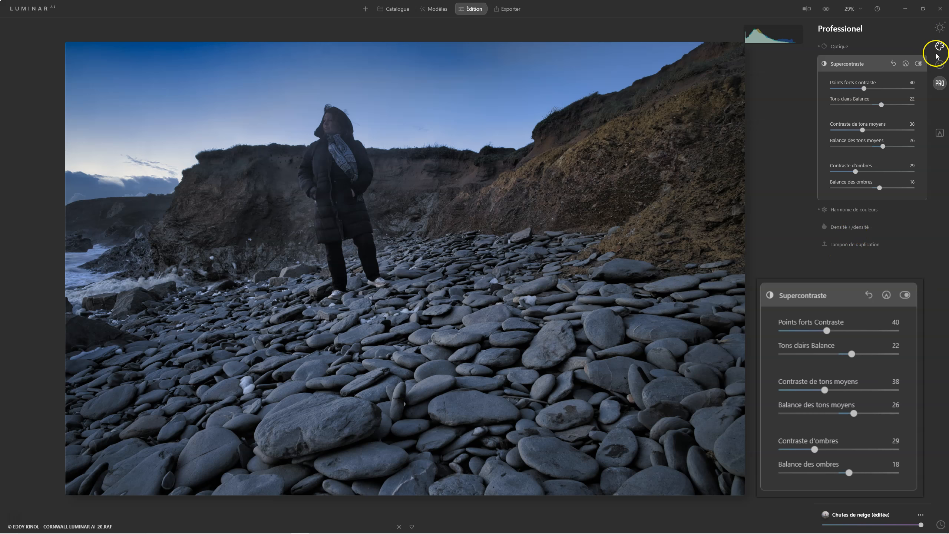
Step: Set the Quantité of Structure AI to 77 to bring out the photo's texture
left_click(939, 28)
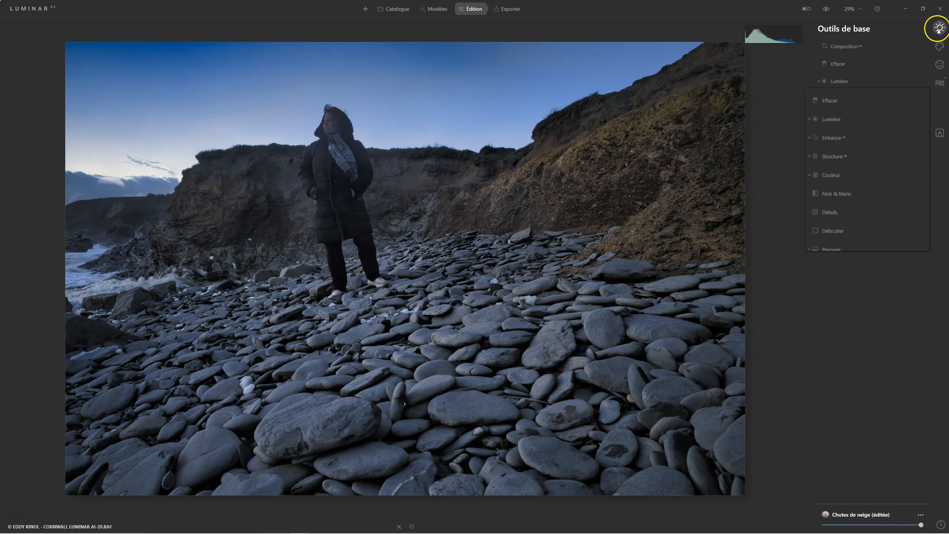
left_click(841, 122)
left_click_drag(843, 140, 884, 141)
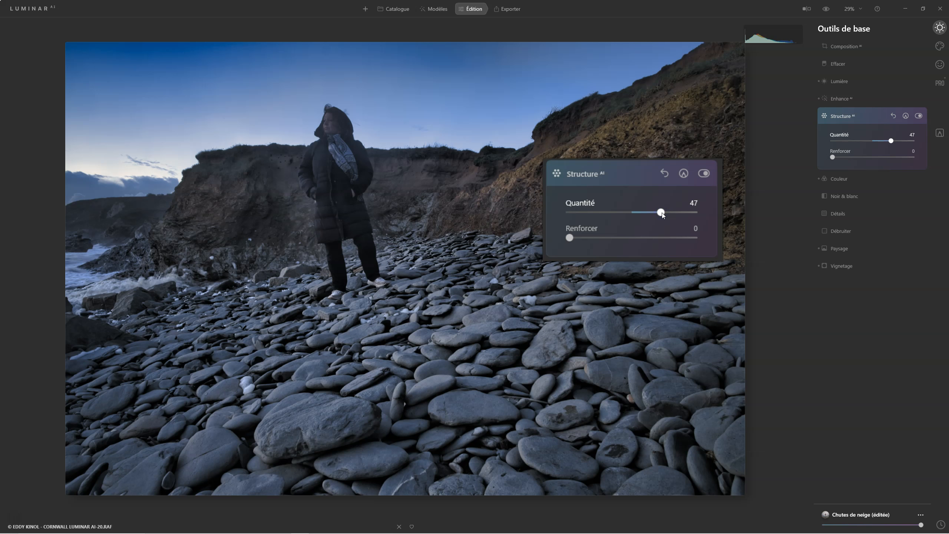
left_click_drag(890, 140, 902, 141)
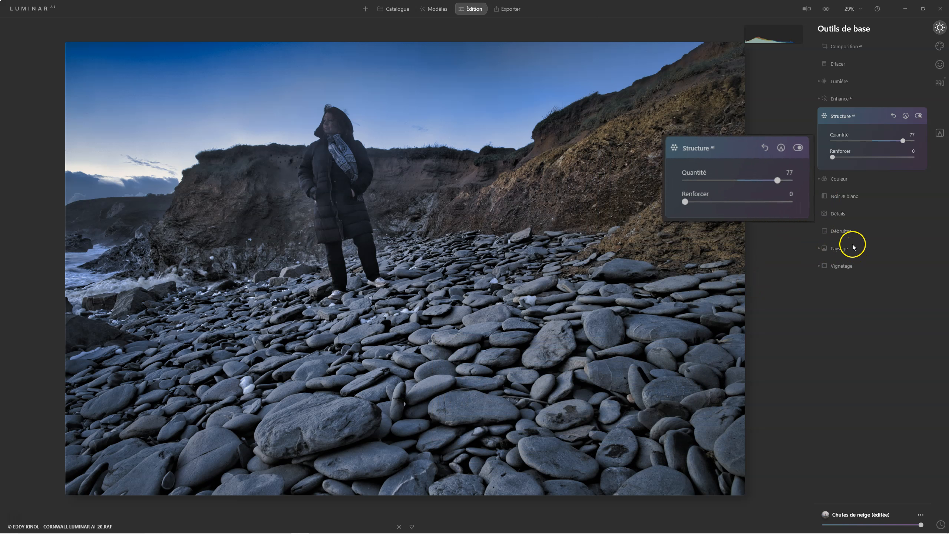
Step: Set Détails fins to 18, Détails moyens to 19 and Détails grossiers to 8, and compare the photo with Détails off and on
left_click(839, 214)
left_click_drag(812, 198, 746, 227)
left_click(739, 251)
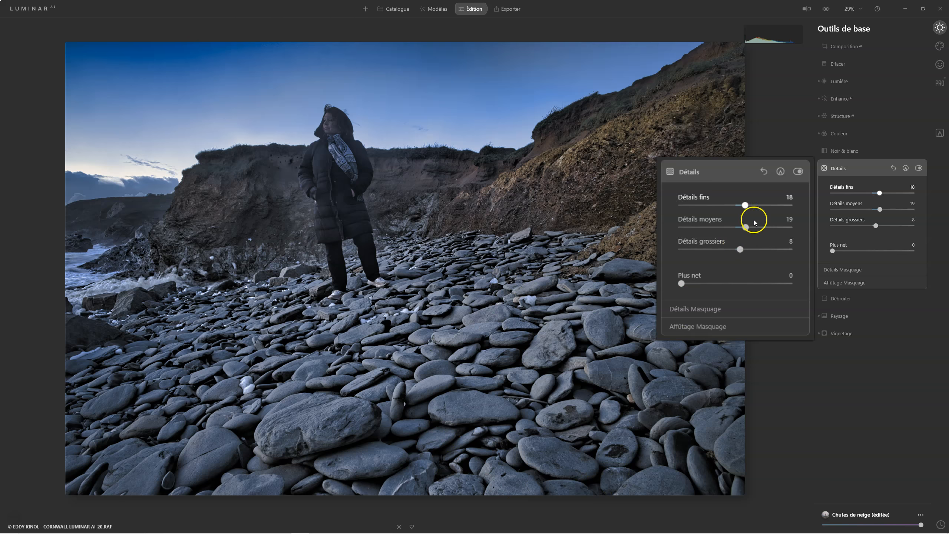
left_click(798, 171)
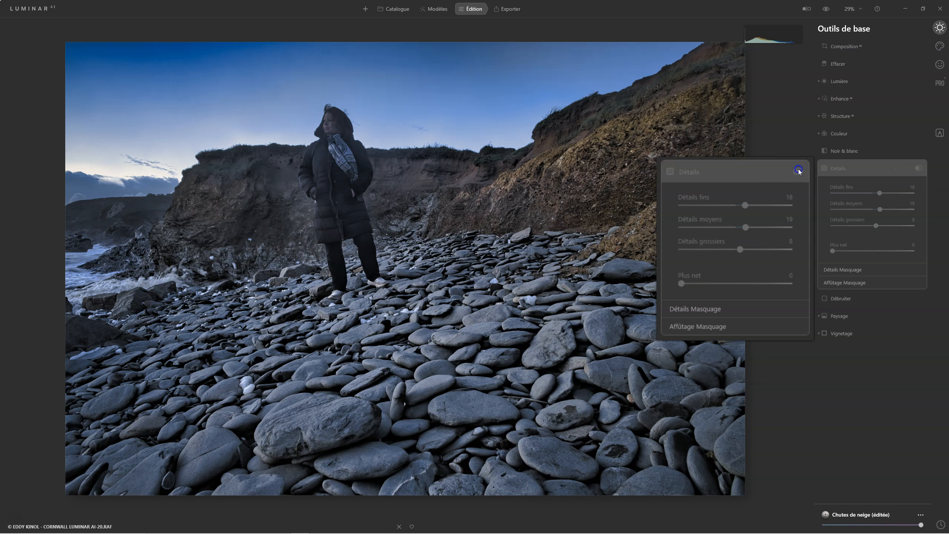
left_click(798, 171)
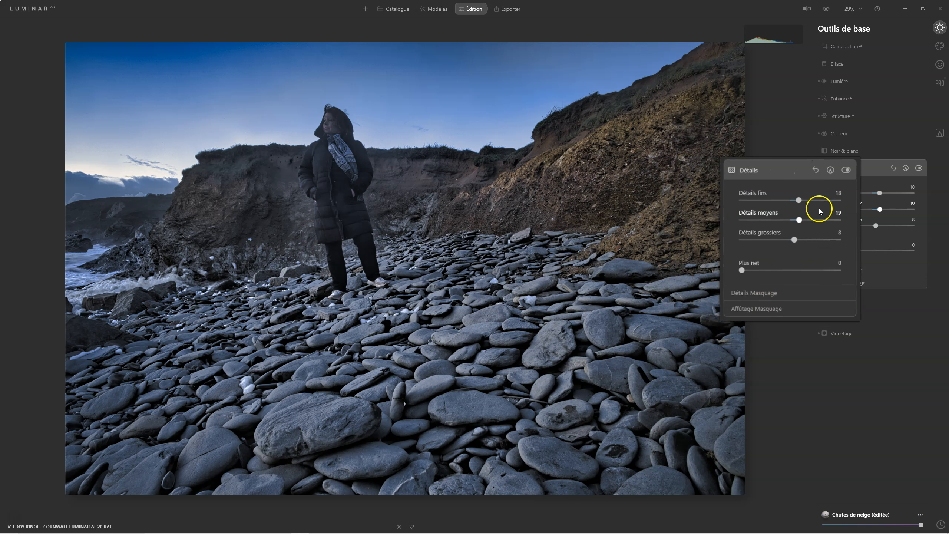
left_click(879, 171)
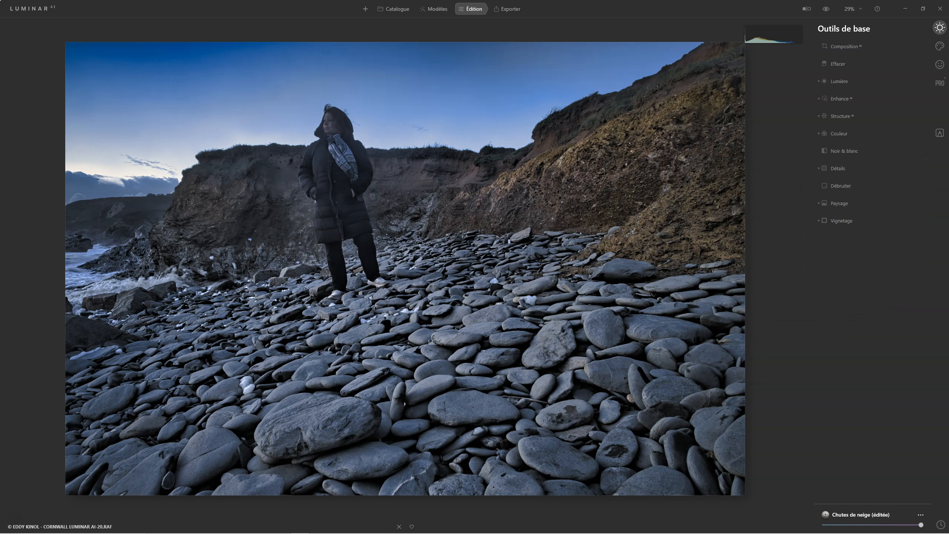
Step: Compare the photo with Vignetage off and on, and leave the vignette switched off
left_click(833, 220)
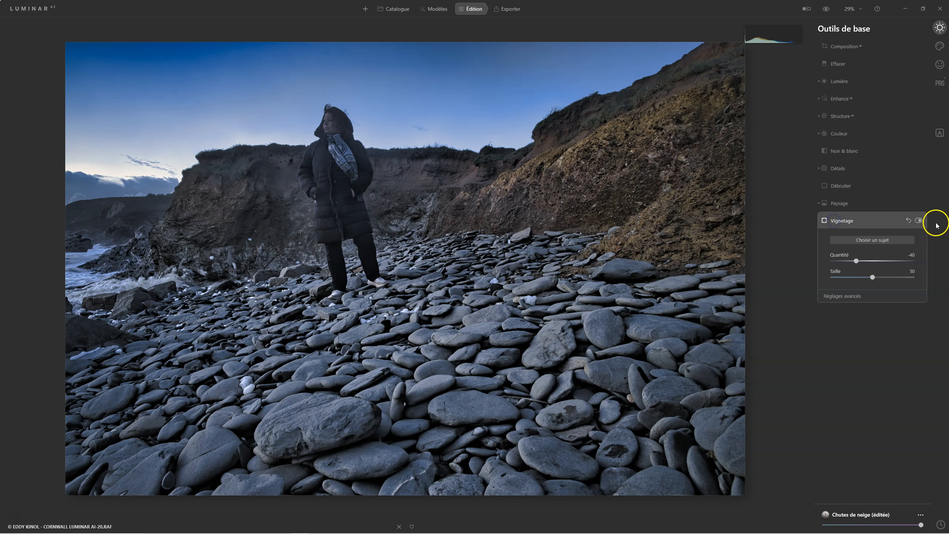
left_click(918, 220)
left_click(918, 221)
left_click(918, 220)
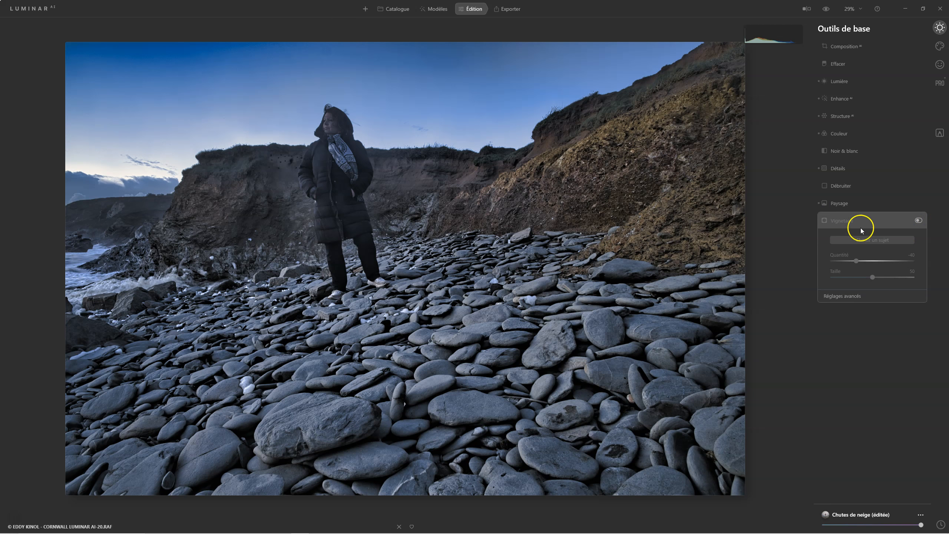
Step: Darken the foreground pebbles along the photo's lower edge with Densité +/densité - in Obscurcir mode at Taille 100 and Intensité 12
left_click(946, 84)
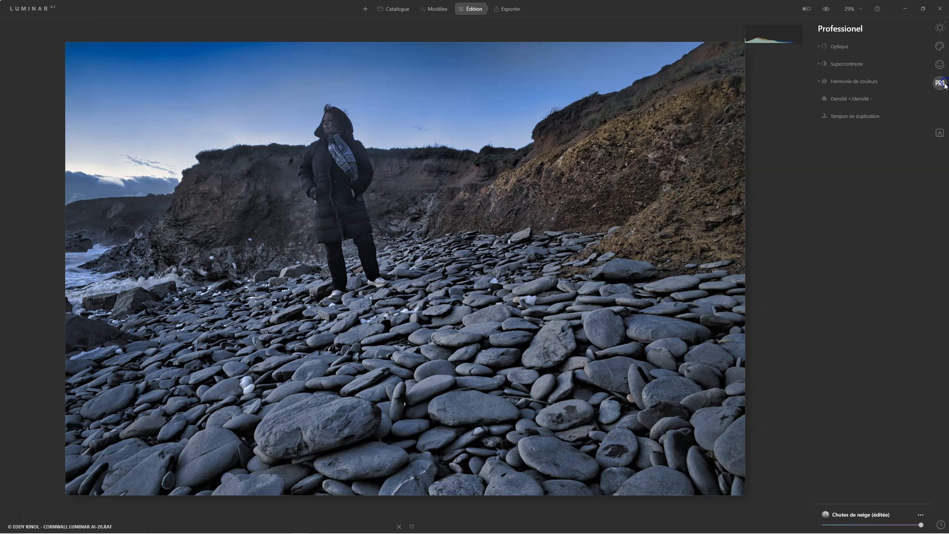
left_click(849, 100)
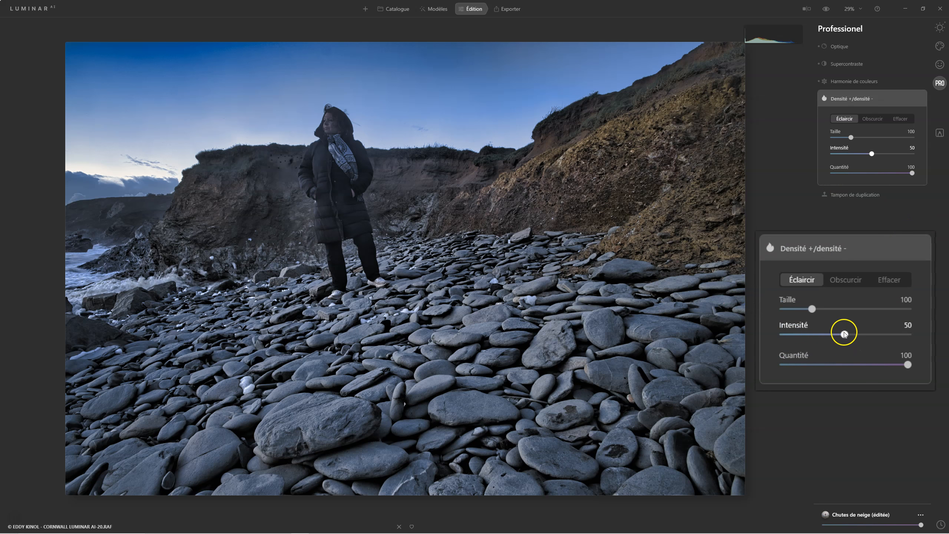
left_click(872, 119)
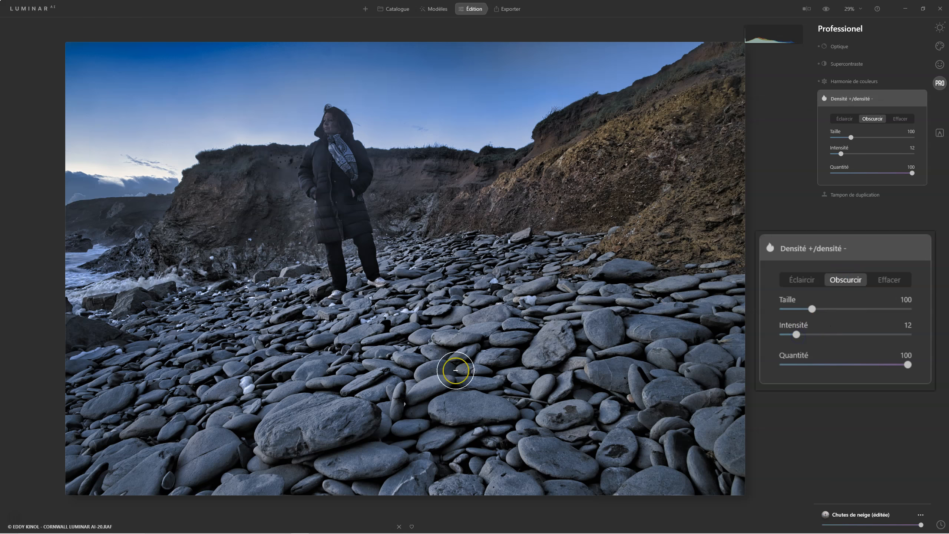
mouse_move(307, 397)
left_mouse_down()
mouse_move(409, 367)
mouse_move(567, 484)
left_mouse_up()
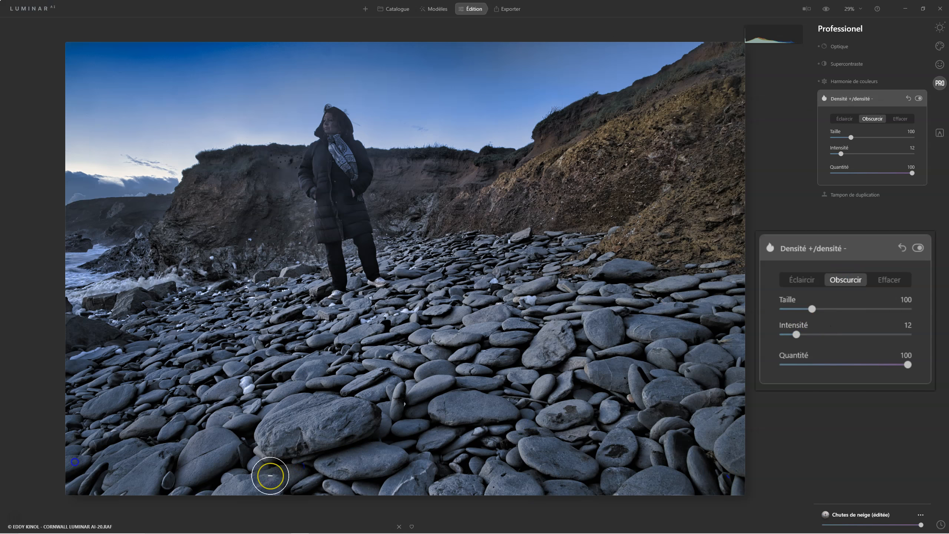
Step: Lighten the central pebbles and the large foreground stone with Éclaircir at Intensité 12, and compare the photo with the effect off and on
left_click(844, 119)
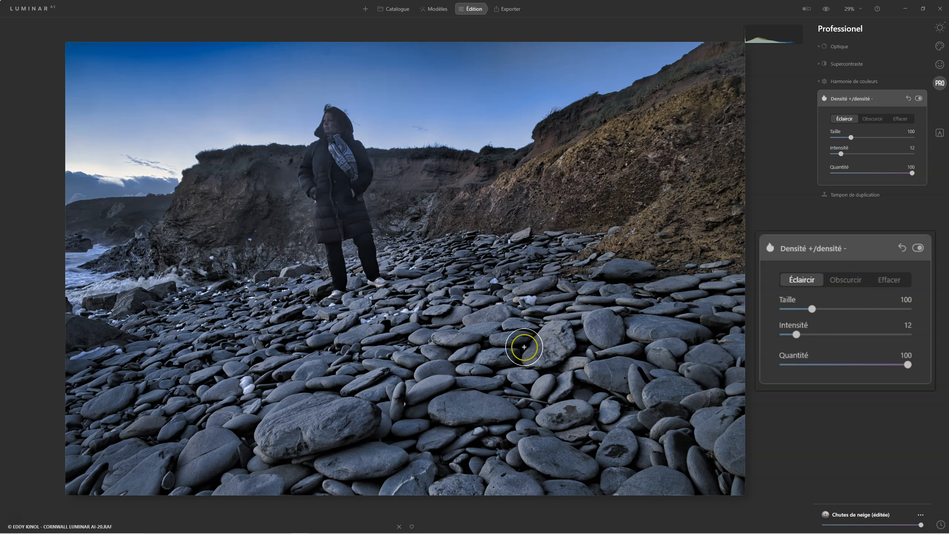
mouse_move(344, 381)
left_mouse_down()
mouse_move(399, 331)
mouse_move(370, 302)
mouse_move(469, 348)
left_mouse_up()
left_click_drag(255, 431, 321, 411)
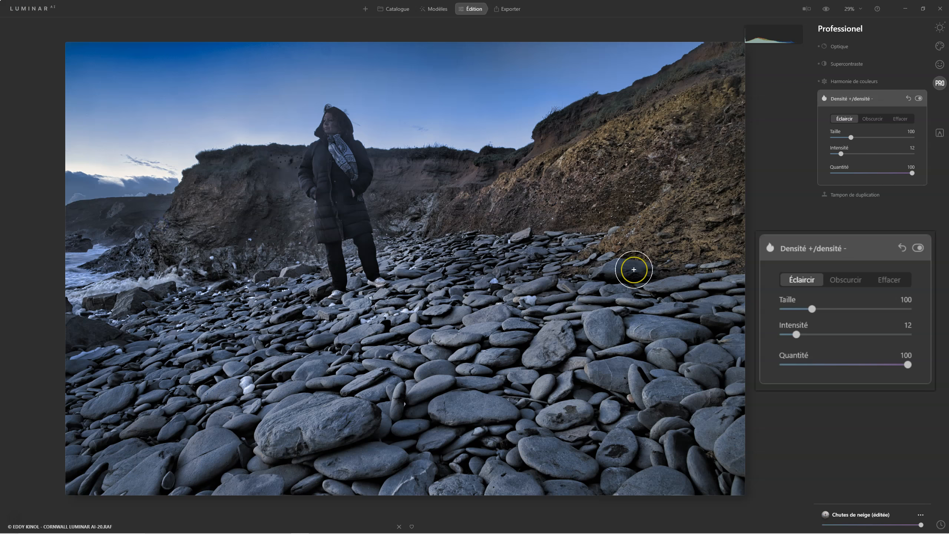
left_click(918, 247)
left_click(918, 248)
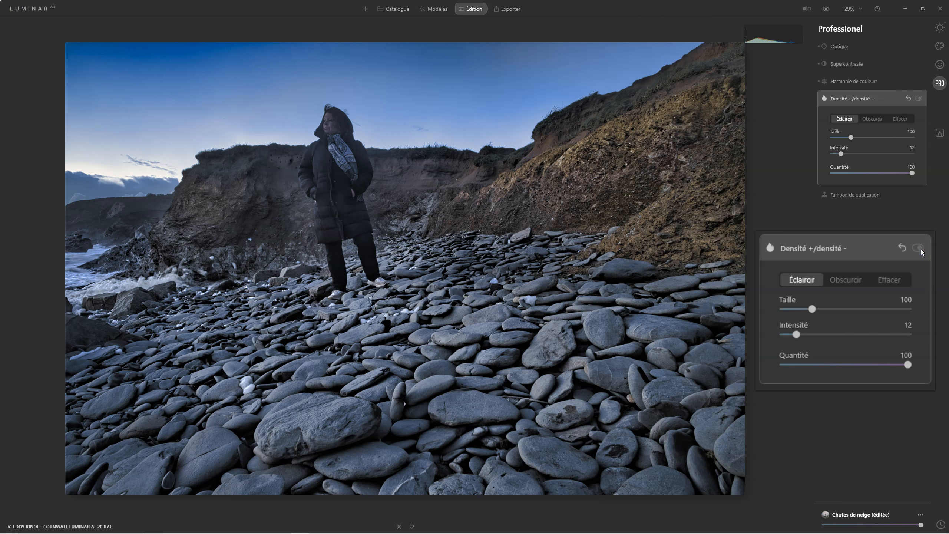
left_click(918, 248)
Step: Switch the brush to Obscurcir with Taille 76 for further darkening, and reduce the overall Quantité of Densité +/densité -
left_click(847, 278)
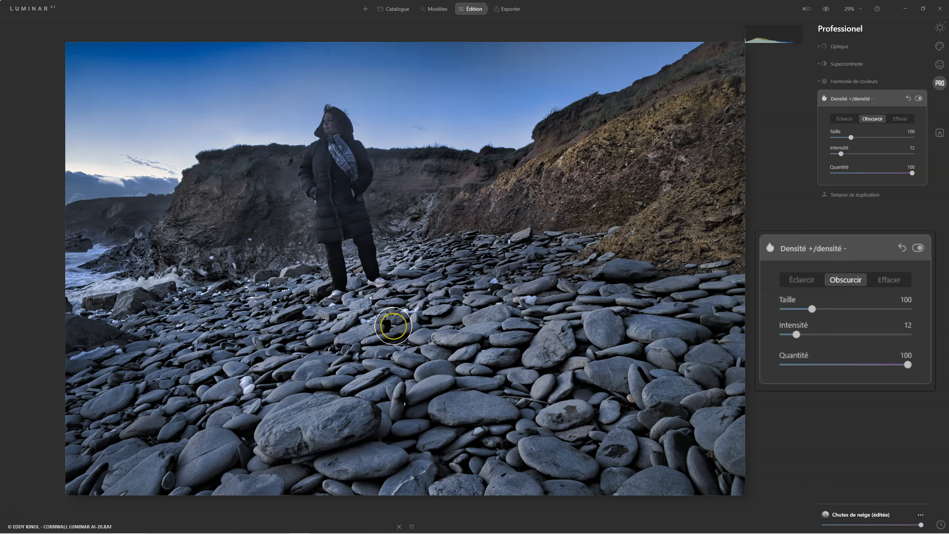
key("bracketleft")
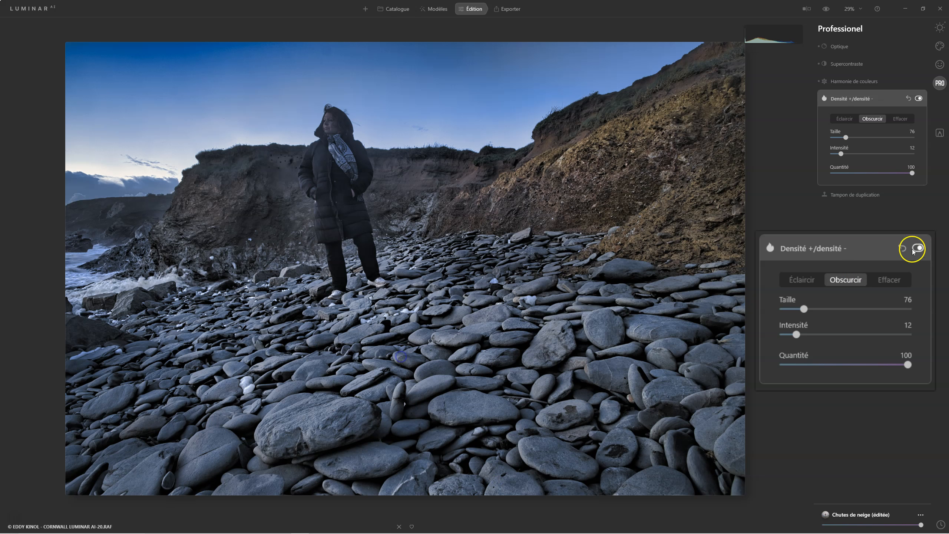
double_click(908, 363)
left_click_drag(758, 188, 848, 370)
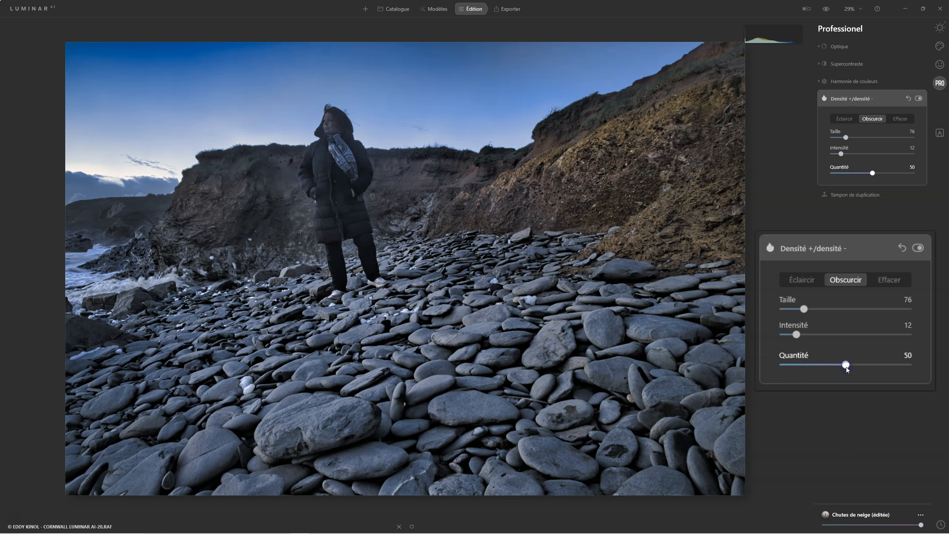
left_click_drag(848, 366, 893, 366)
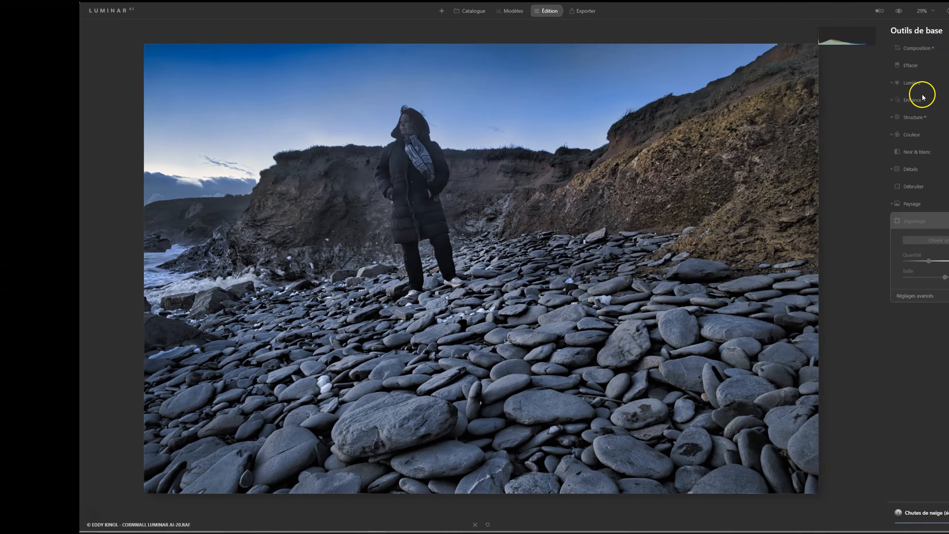
Step: Open the Ciel AI sky replacement settings among the creative tools
left_click(920, 48)
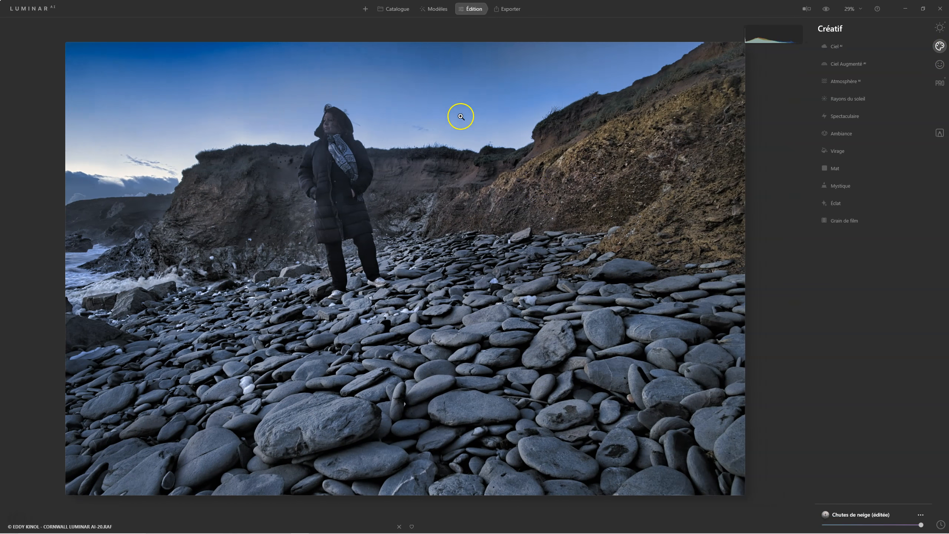
left_click(837, 47)
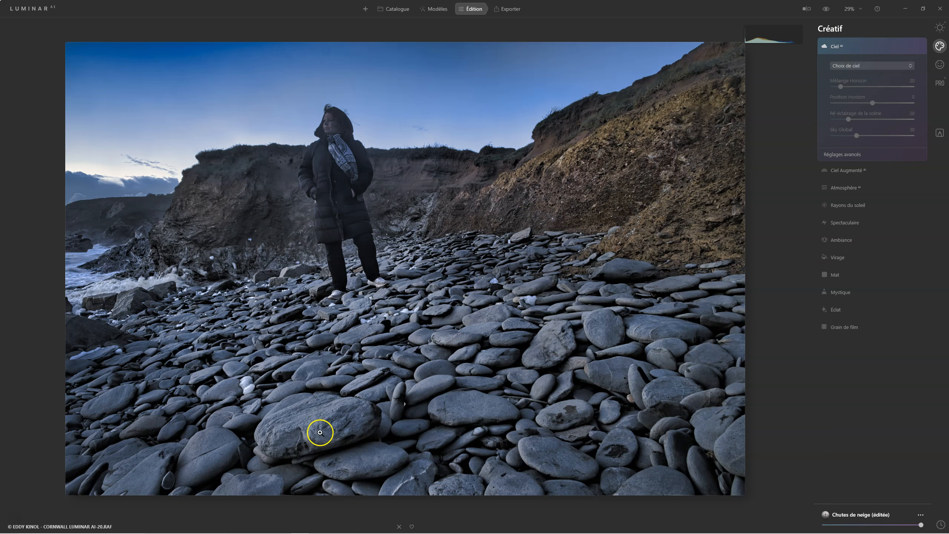
Step: Switch to Chrome and look through the looks, skies and tutorials offered on the Luminar X Membership page
mouse_move(262, 527)
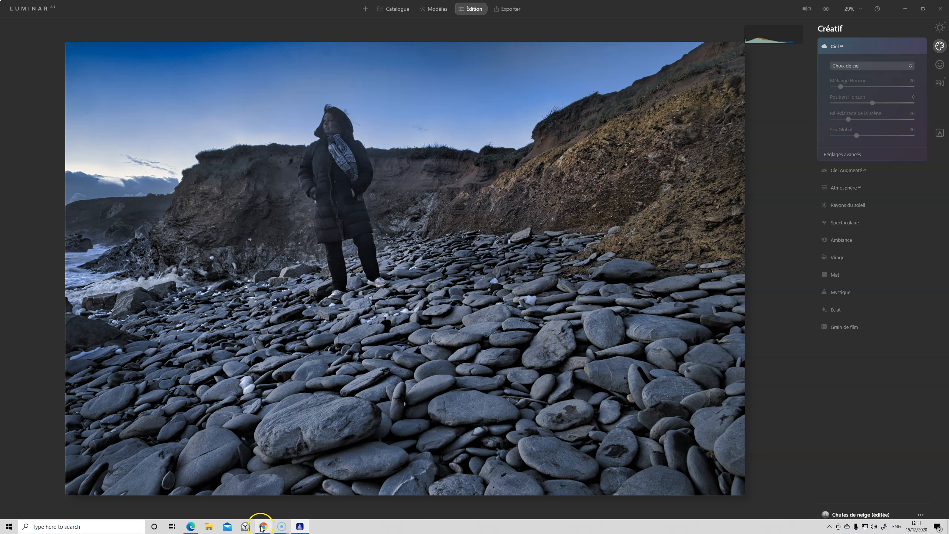
left_click(301, 490)
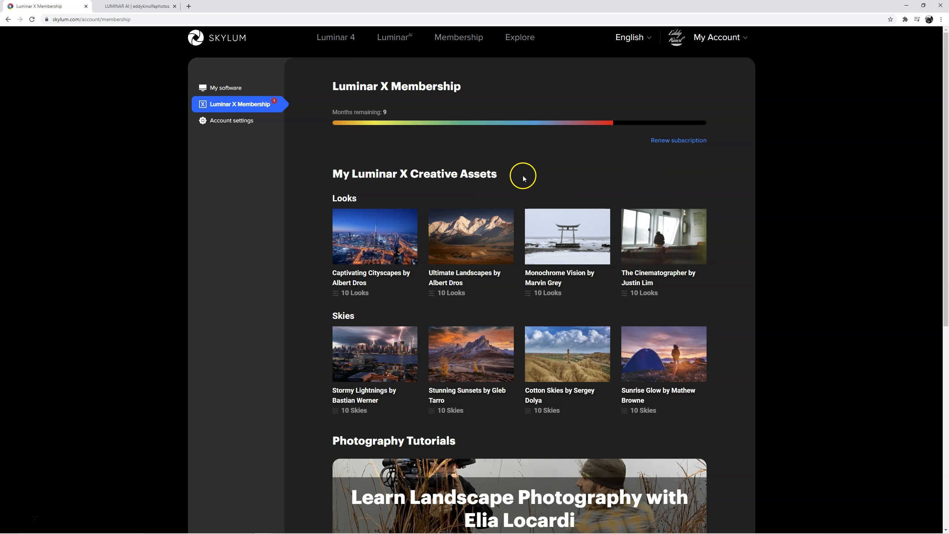
scroll(519, 180, "down", 1)
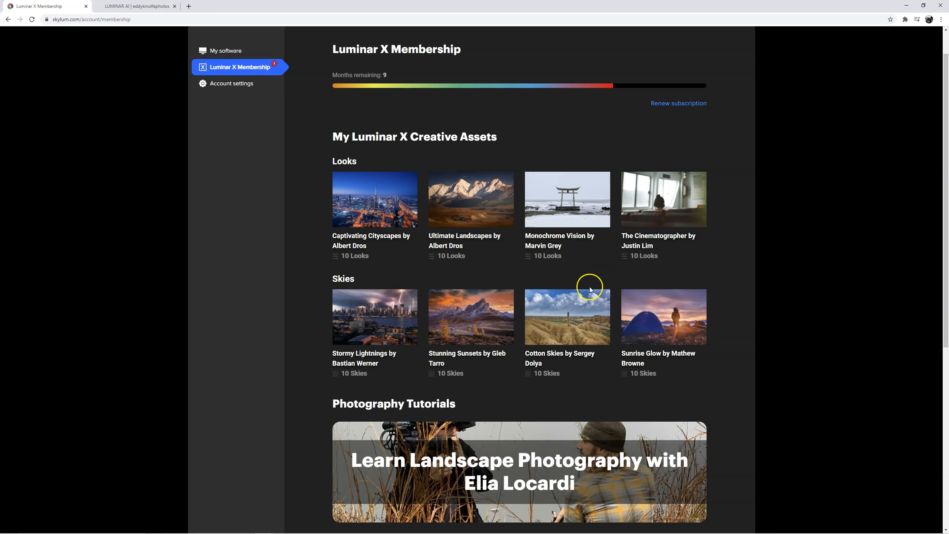
scroll(611, 281, "down", 2)
scroll(549, 368, "down", 1)
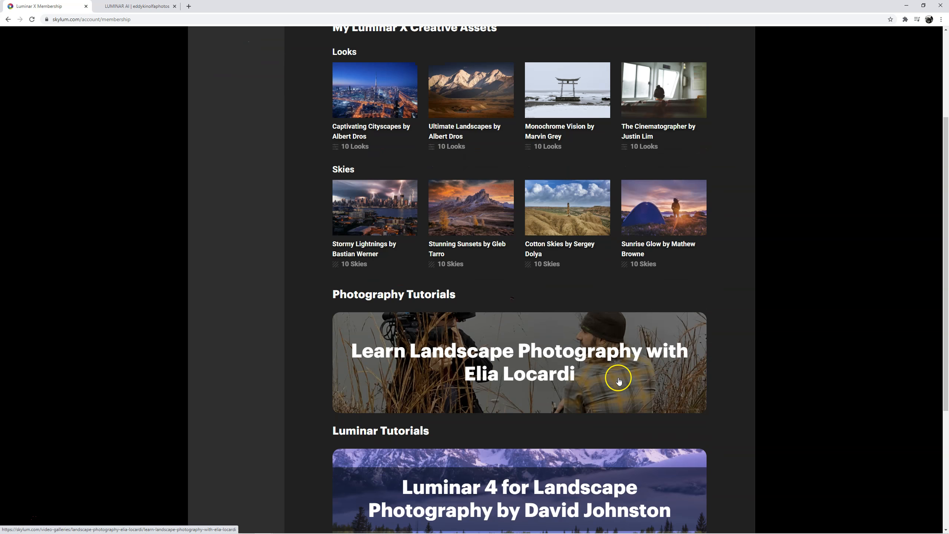
scroll(619, 376, "down", 2)
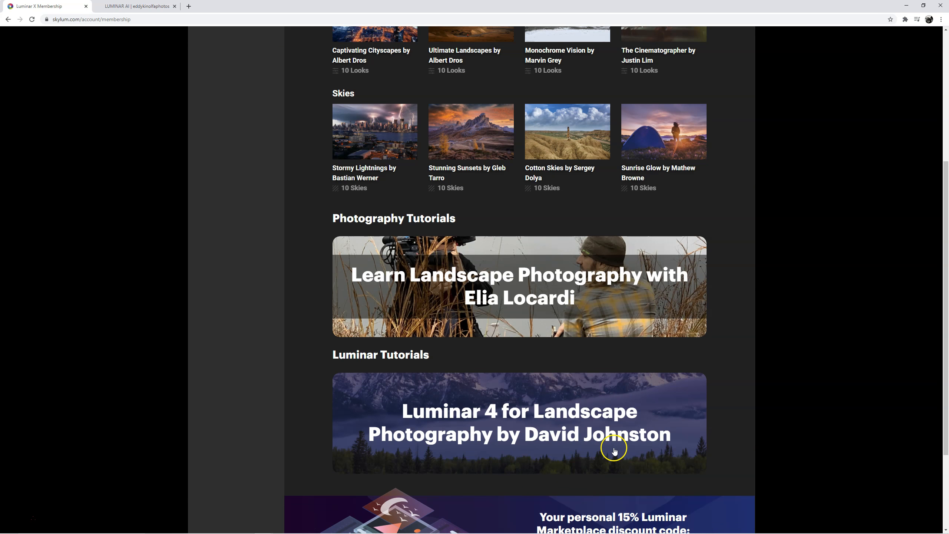
scroll(609, 443, "up", 5)
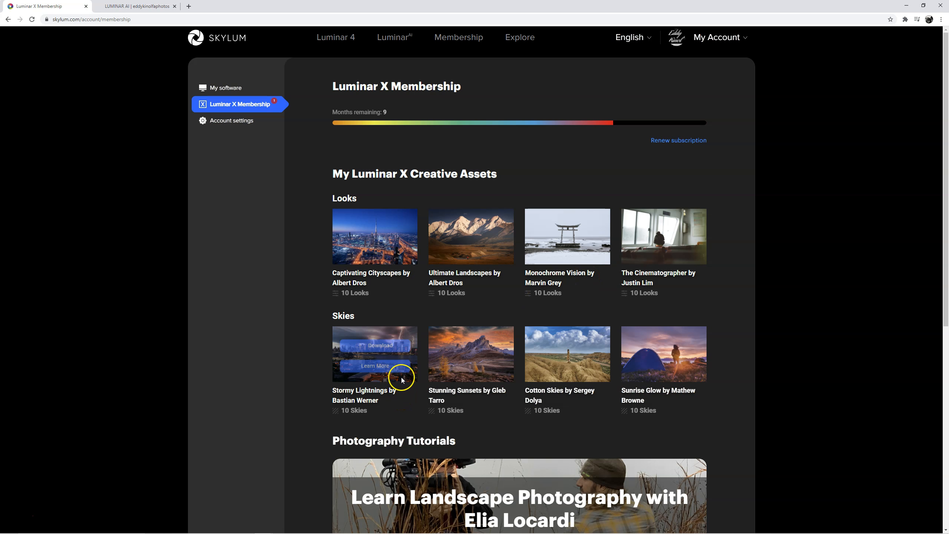
mouse_move(332, 531)
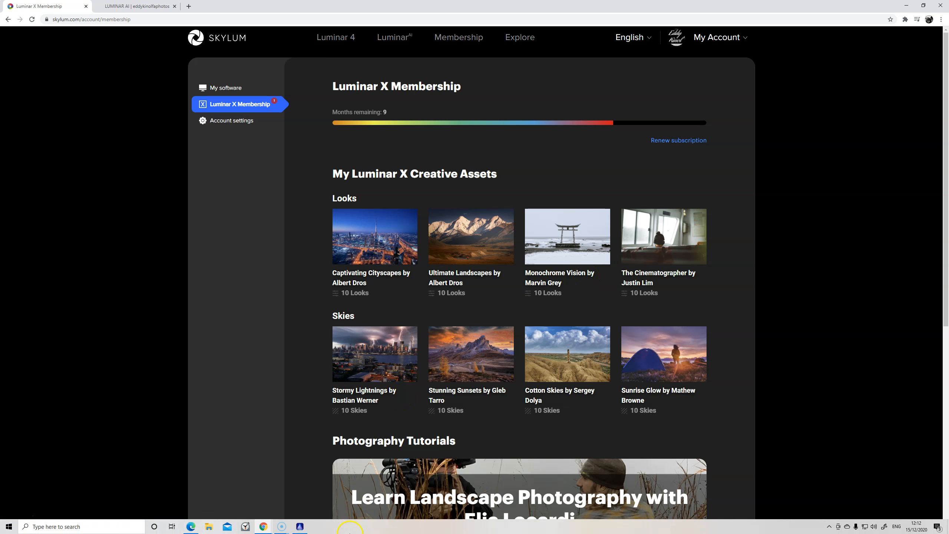
Step: Switch back to Luminar AI, replace the sky with Cotton_Skies_7, and compare the photo with Ciel AI off and on
left_click(300, 527)
left_click(850, 66)
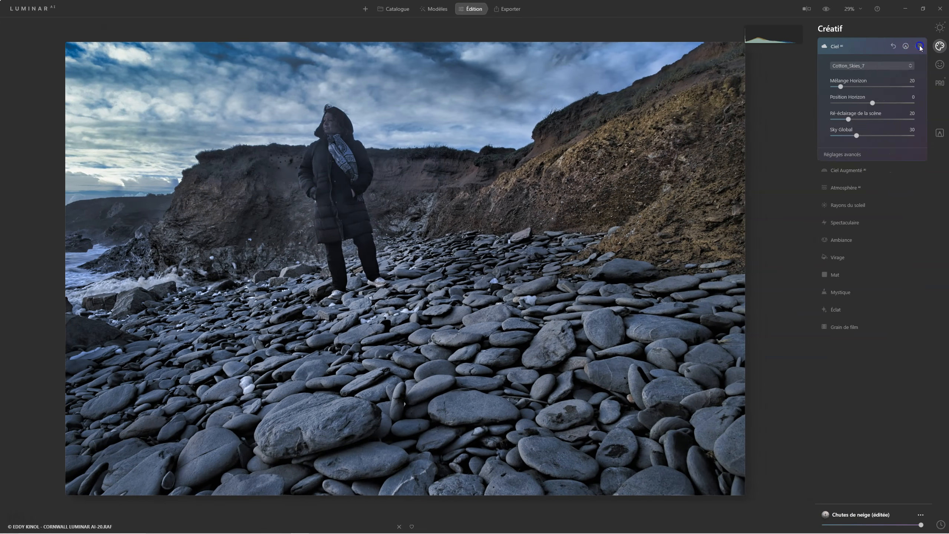
left_click(918, 47)
left_click(919, 46)
Step: Set the new sky's Ré-éclairage de la scène to 90, La température du ciel to -80 and Exposition au ciel to -37
left_click(839, 154)
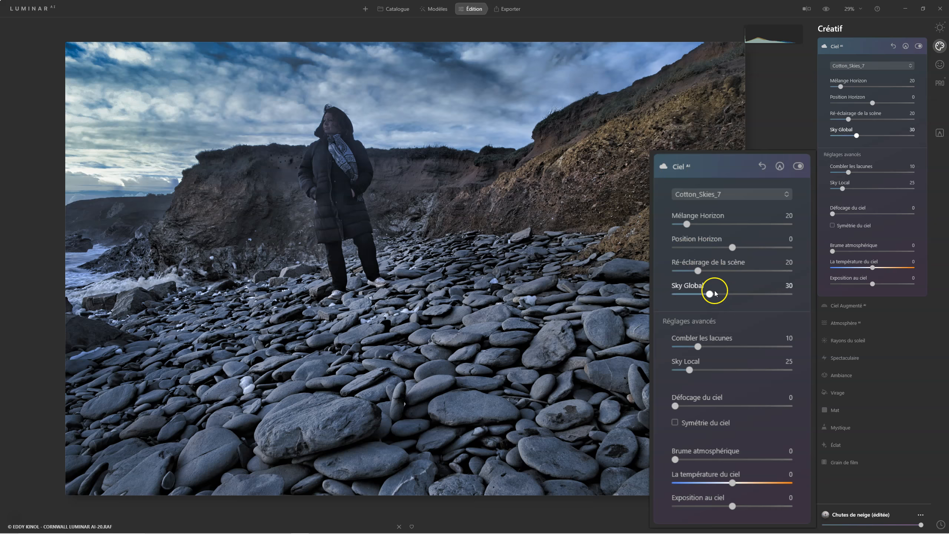
left_click_drag(698, 271, 721, 272)
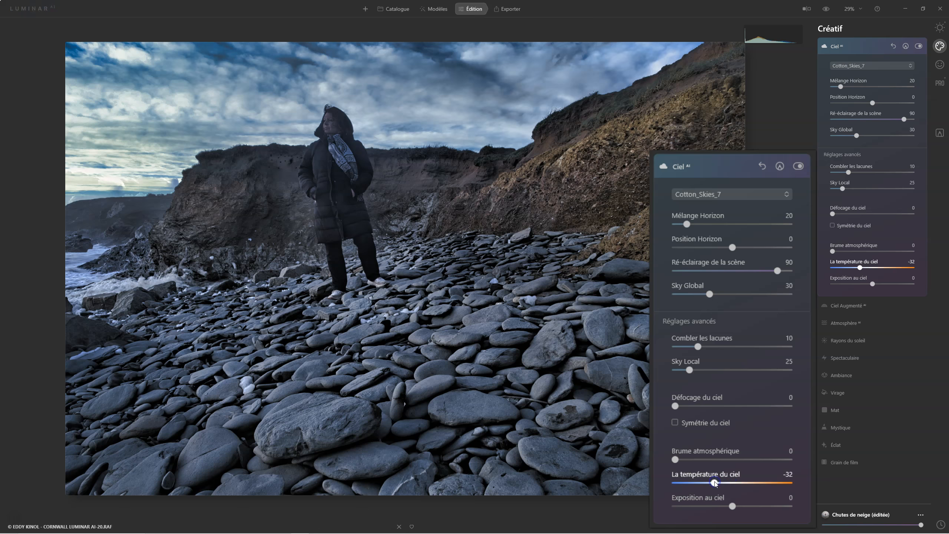
left_click_drag(714, 483, 686, 482)
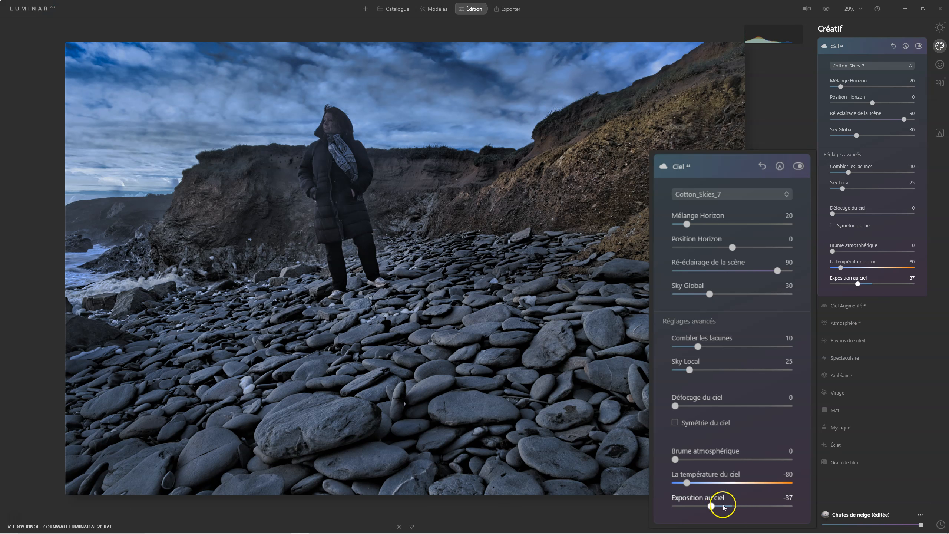
left_click(841, 47)
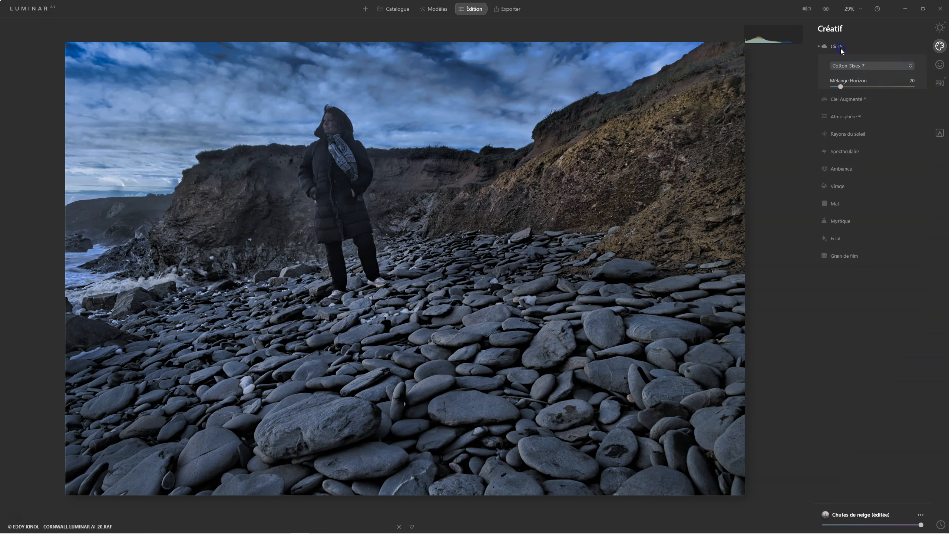
Step: Add Rayons du soleil with a Quantité of 48 and place the sun's centre outside the photo, beyond its left edge
left_click(859, 98)
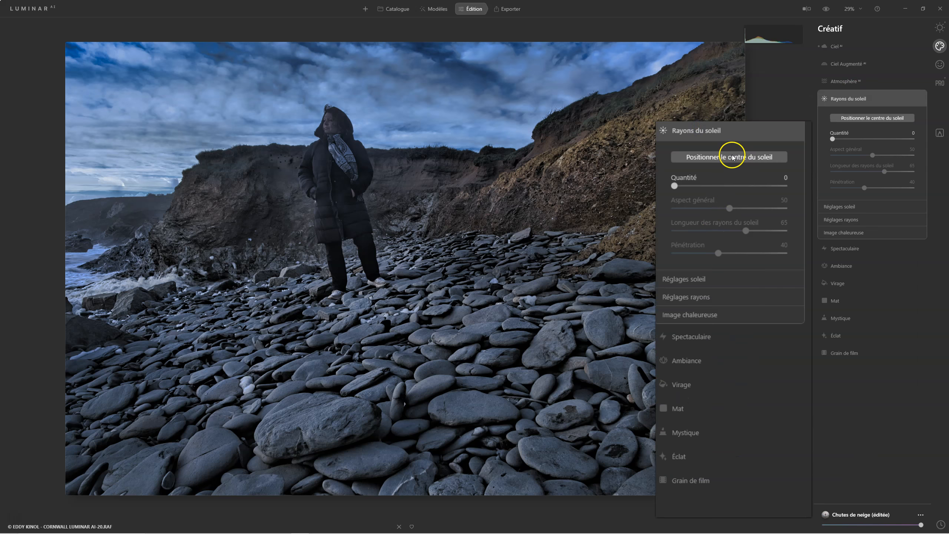
left_click_drag(674, 186, 727, 187)
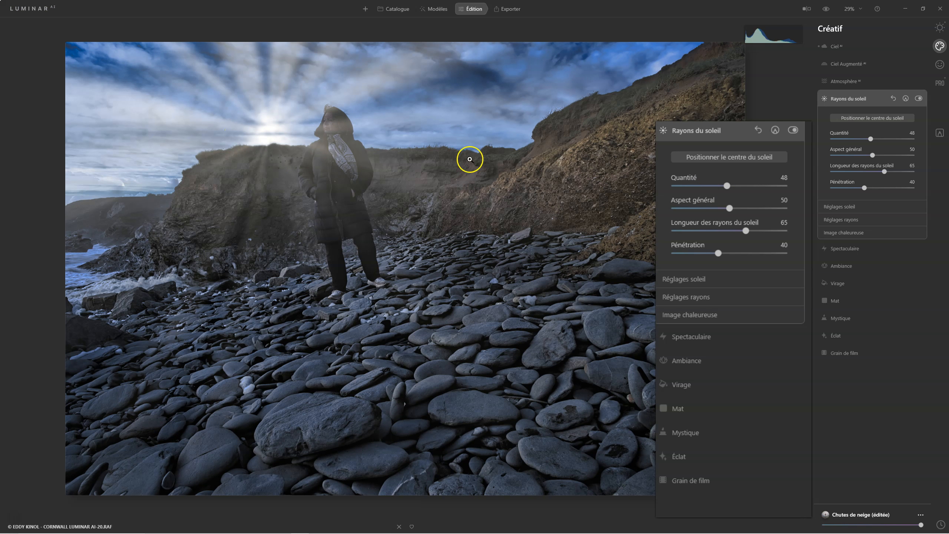
left_click(714, 157)
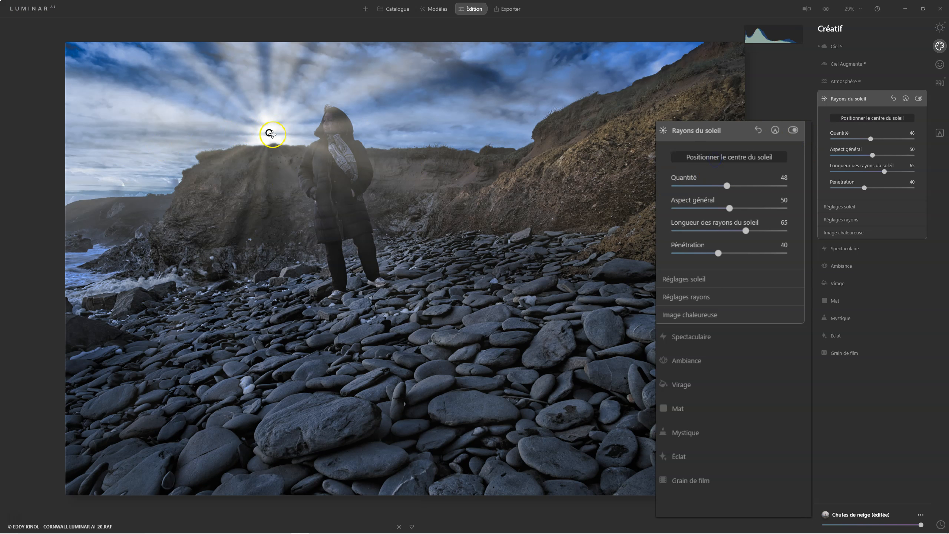
mouse_move(270, 133)
left_mouse_down()
mouse_move(179, 134)
mouse_move(80, 174)
mouse_move(80, 158)
mouse_move(4, 161)
left_mouse_up()
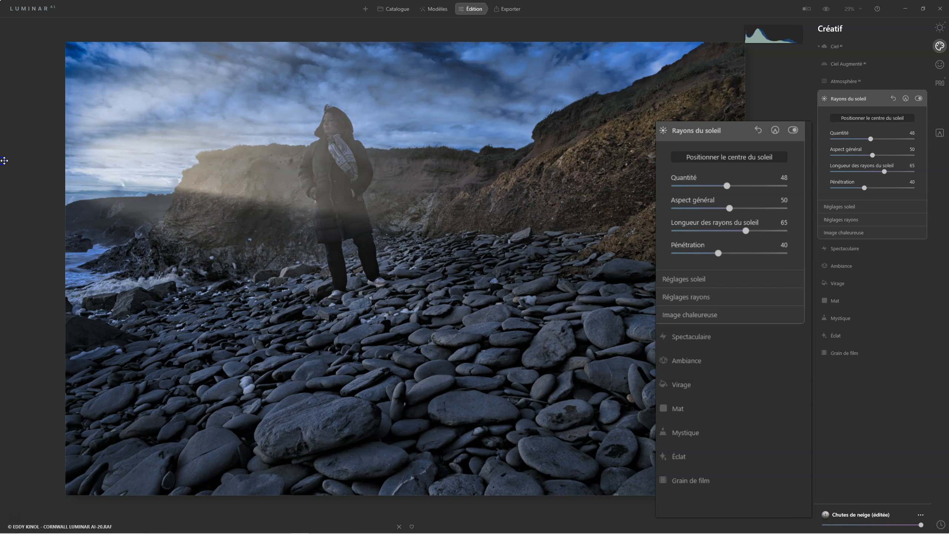
Step: Set the sun rays' Aspect général to 57 and Pénétration to 60
left_click(224, 209)
mouse_move(728, 206)
left_mouse_down()
mouse_move(689, 205)
mouse_move(738, 202)
left_mouse_up()
left_click(745, 229)
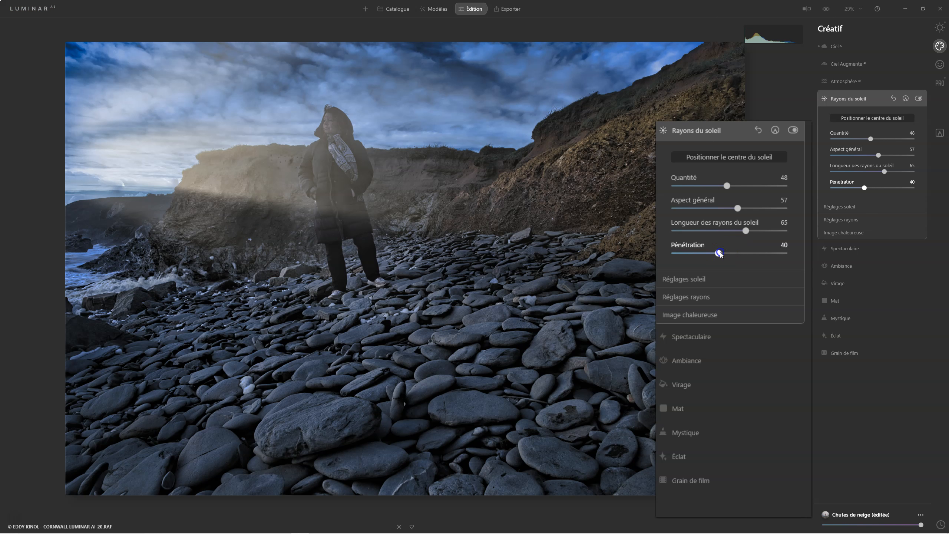
left_click_drag(720, 254, 742, 254)
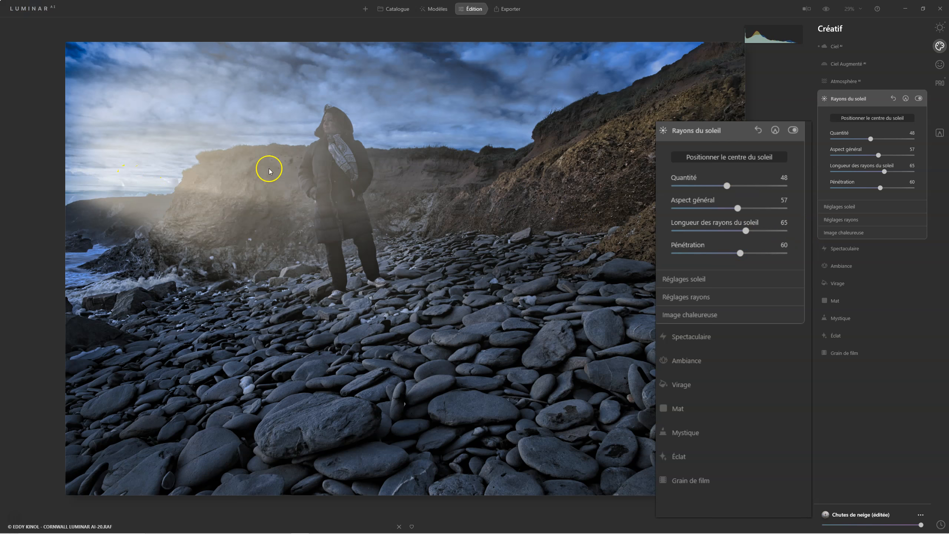
Step: Set Sun Radius to 63 and Quantité de lueur solaire to 47, show the ray and warmth settings, and lower the sun rays' Quantité to 26
left_click(689, 279)
left_click_drag(717, 303, 728, 327)
mouse_move(740, 348)
left_mouse_down()
mouse_move(673, 349)
mouse_move(726, 348)
left_mouse_up()
left_click(686, 374)
left_click(697, 448)
left_click_drag(727, 186, 700, 186)
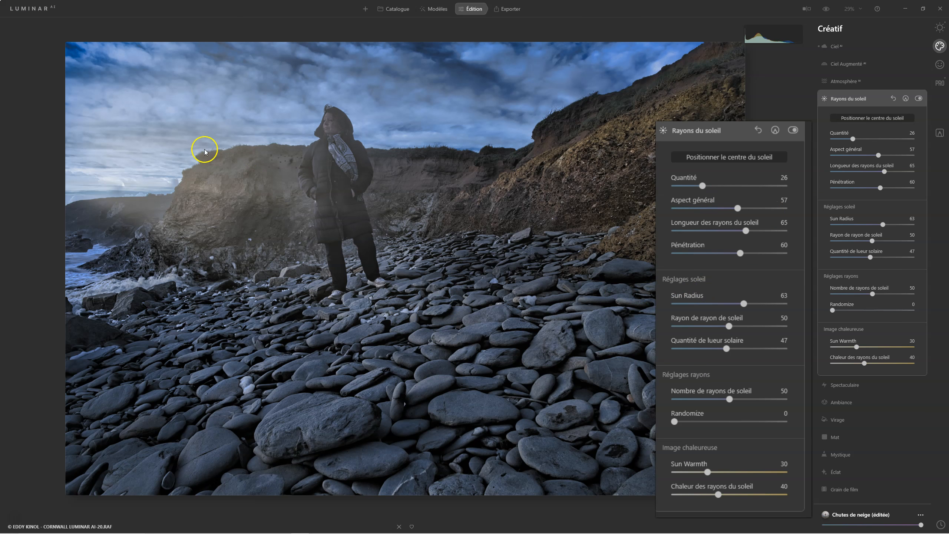
left_click(846, 99)
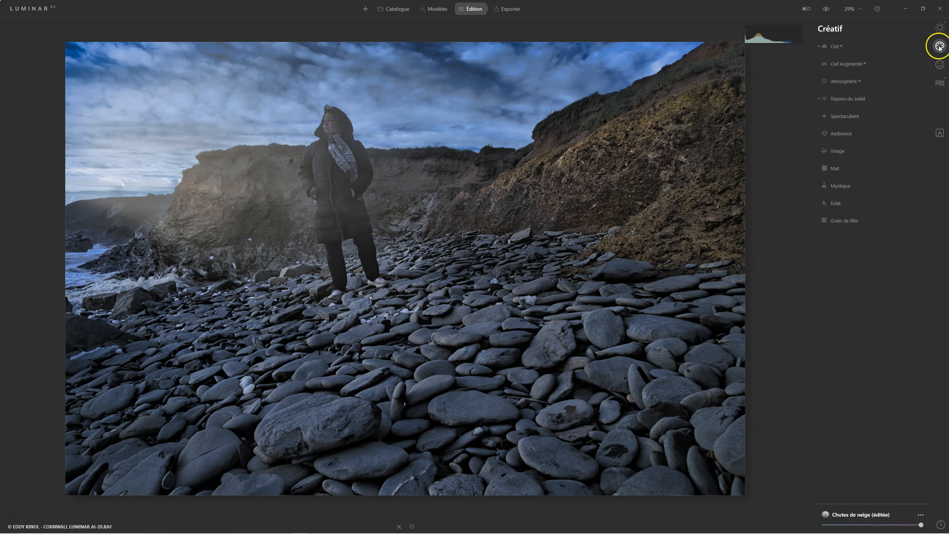
Step: Enable Vignetage, show its advanced settings, and set its Taille to 0 and Quantité to -84
left_click(939, 27)
left_click(841, 221)
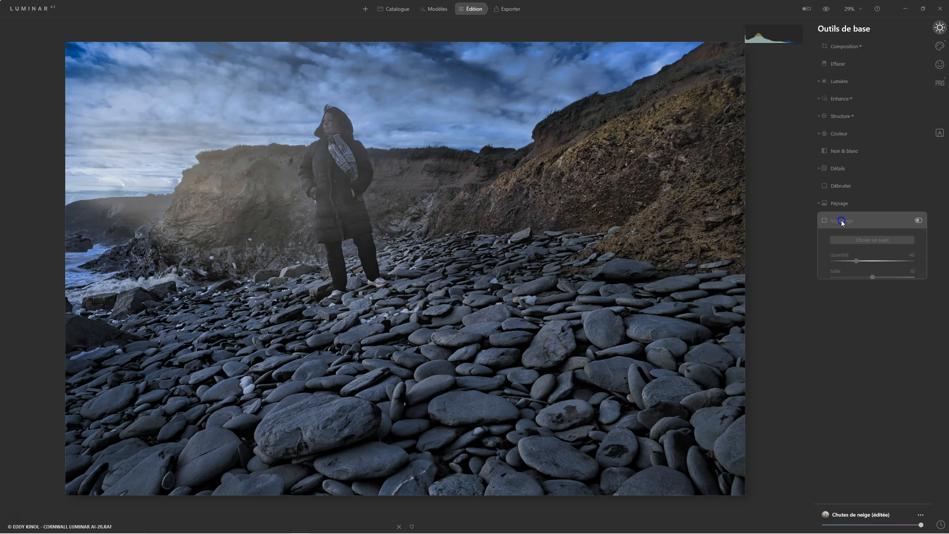
left_click(916, 221)
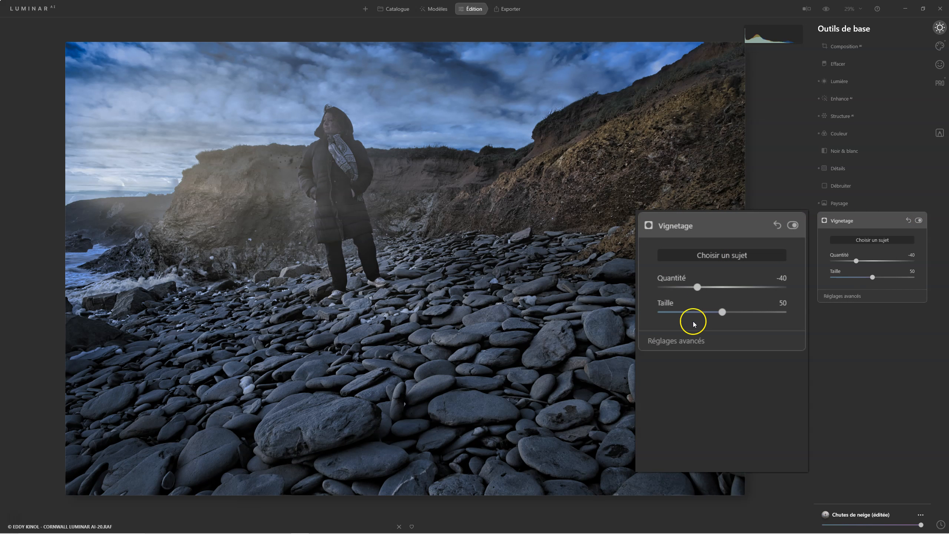
left_click(684, 340)
left_click_drag(720, 312, 660, 312)
left_click_drag(697, 286, 671, 287)
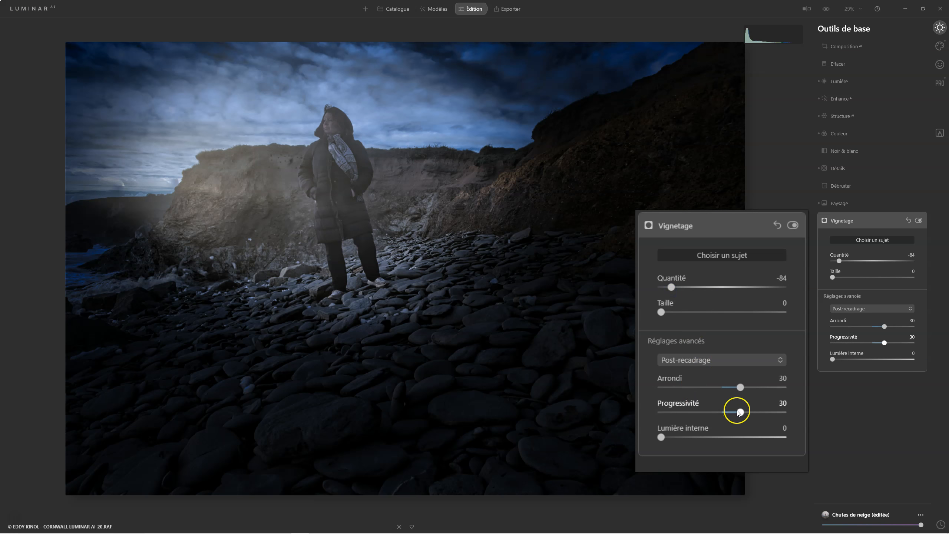
Step: Set the vignette's Progressivité to 100, Arrondi to 0 and Lumière interne to 36
left_click_drag(738, 411, 782, 412)
double_click(740, 387)
left_click_drag(661, 437, 706, 440)
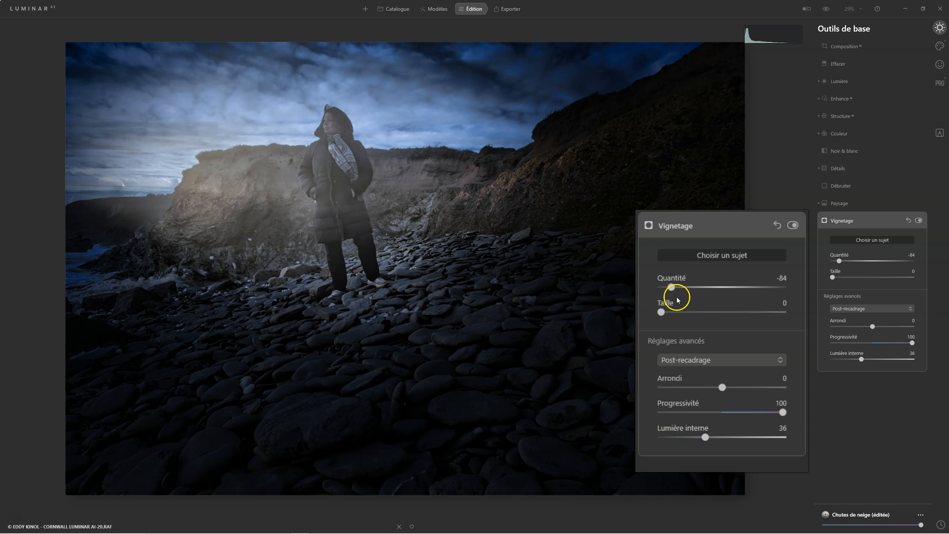
Step: Try a larger vignette Taille, return it to 0, and set the vignette's Quantité to -41
left_click_drag(670, 287, 710, 318)
left_click(661, 312)
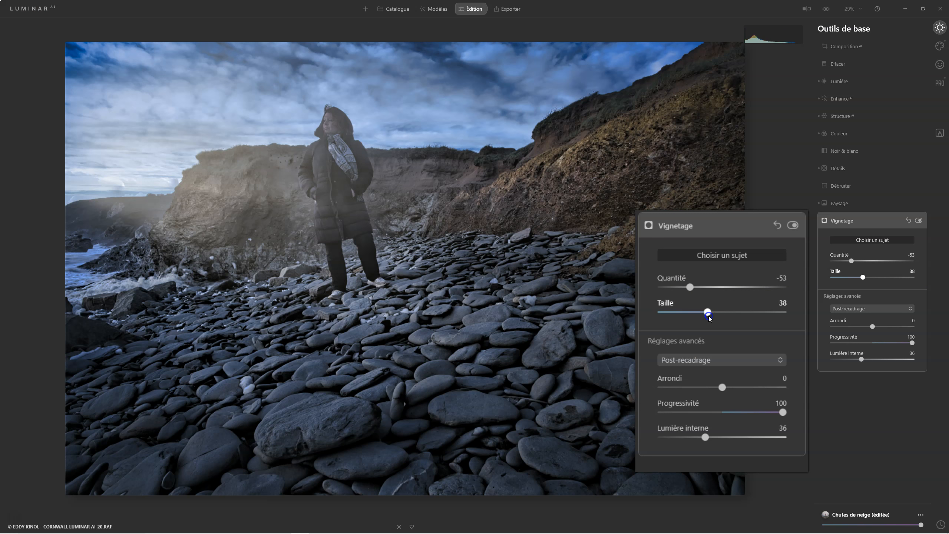
double_click(709, 317)
left_click_drag(691, 286, 698, 287)
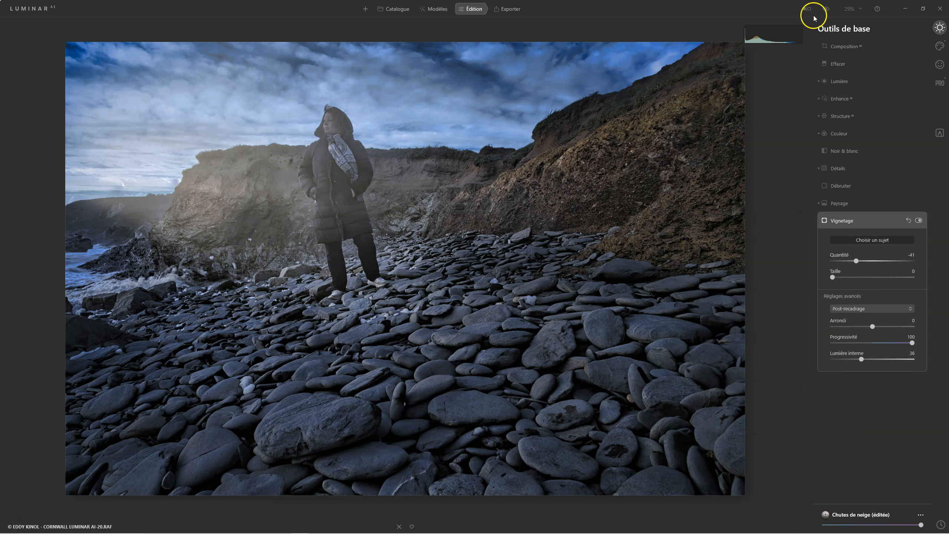
Step: Crop the photo to a 2:3 ratio with the automatic Composition AI framing
left_click(840, 47)
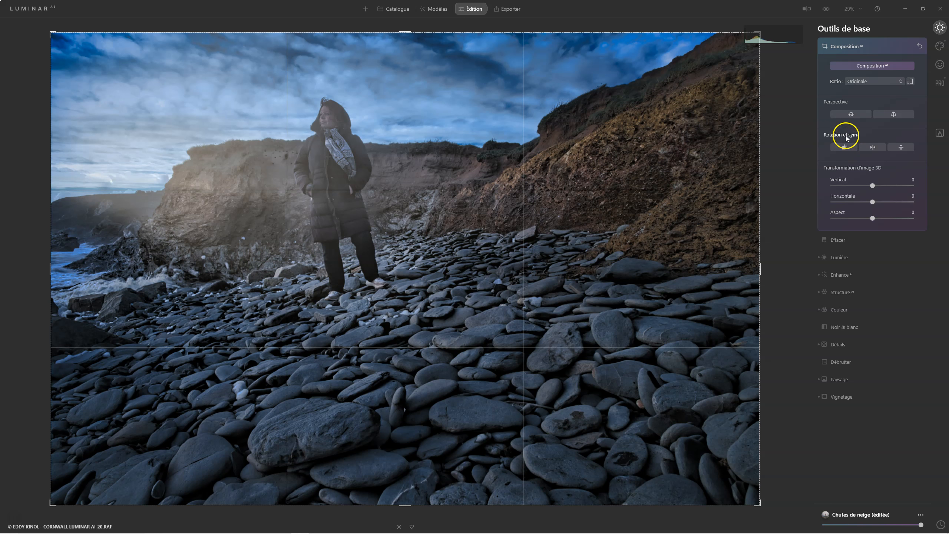
left_click(873, 66)
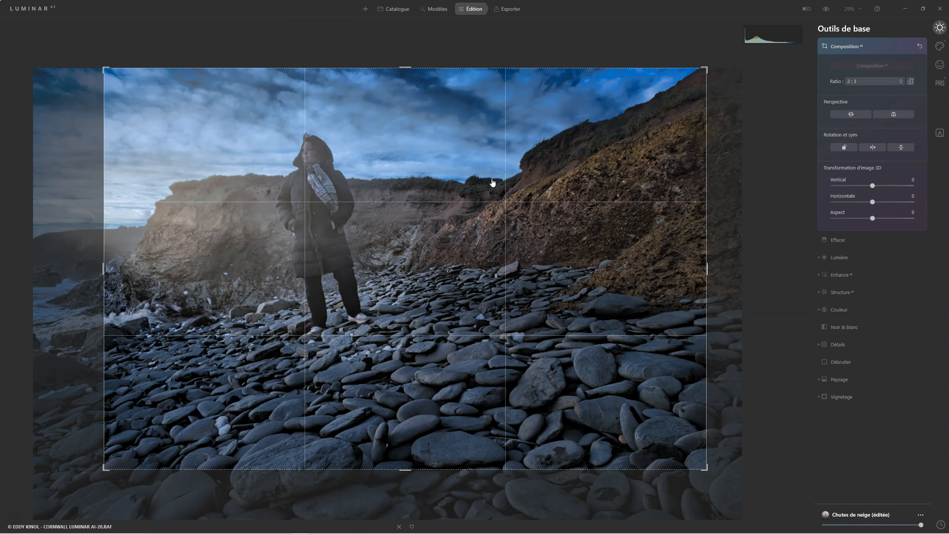
key("Return")
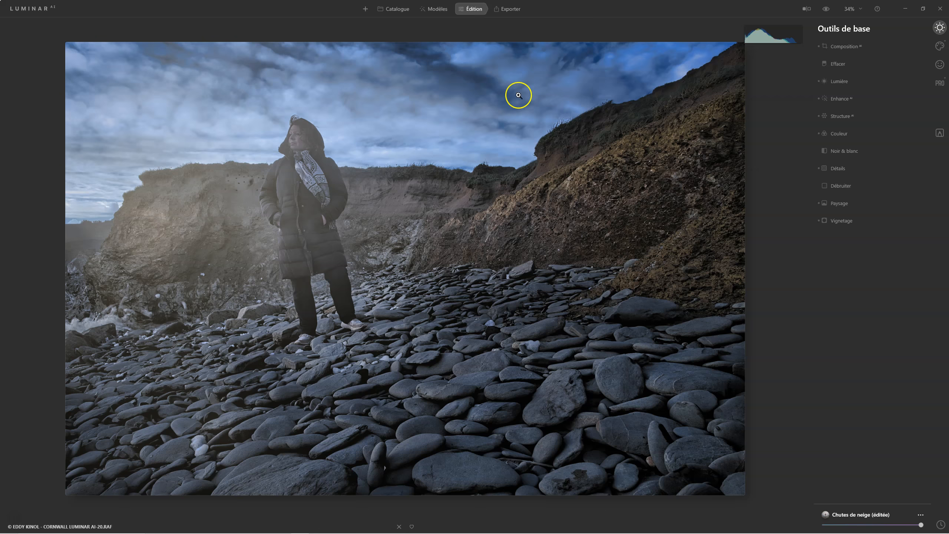
Step: Centre the vignette on the standing person as its subject
left_click(837, 221)
left_click(854, 239)
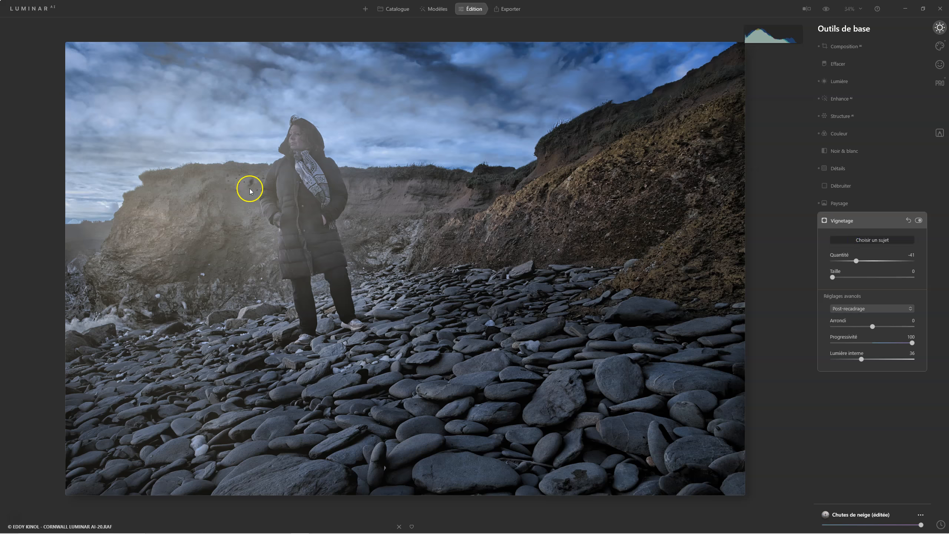
left_click(301, 191)
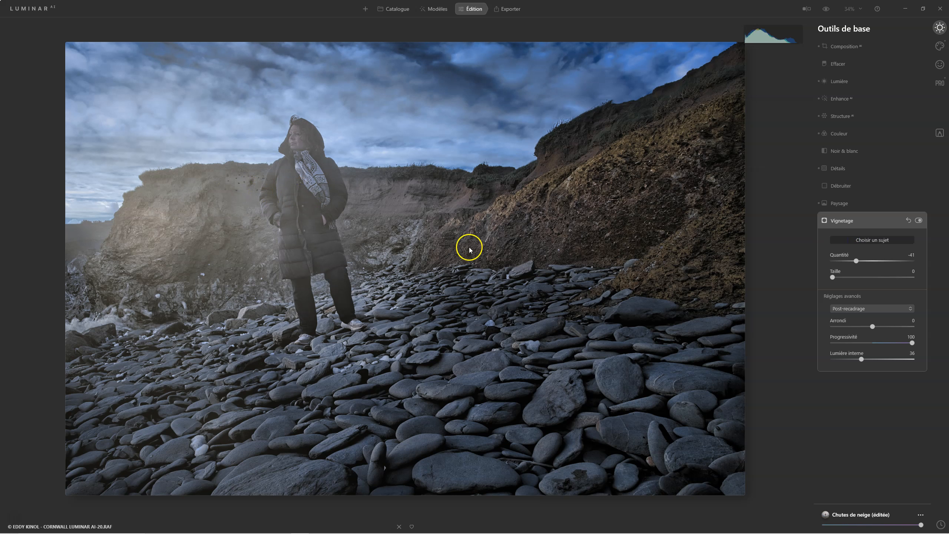
left_click(832, 222)
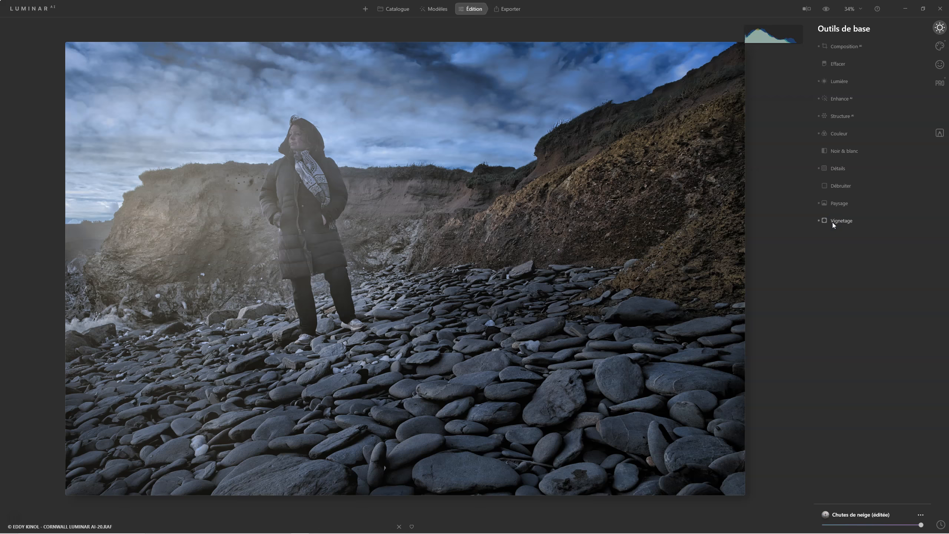
Step: Compare the cropped photo with its original, first in full view and with a sliding before/after split
left_click(827, 9)
left_click(826, 10)
left_click(822, 10)
left_click(824, 10)
left_click(806, 10)
left_click_drag(404, 271, 97, 346)
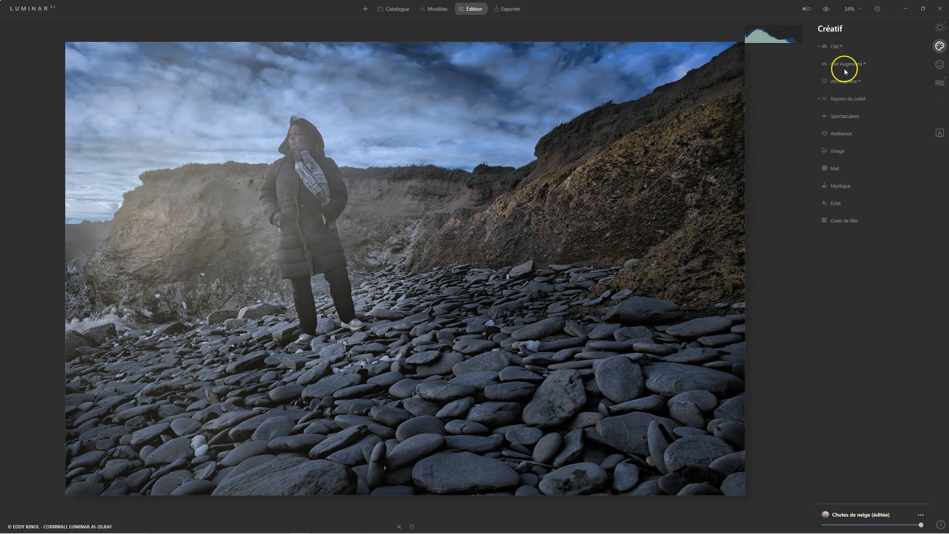
Step: Add Atmosphère AI fog of the type Niveaux de brouillard with Quantité 100 and Profondeur 53
left_click(845, 82)
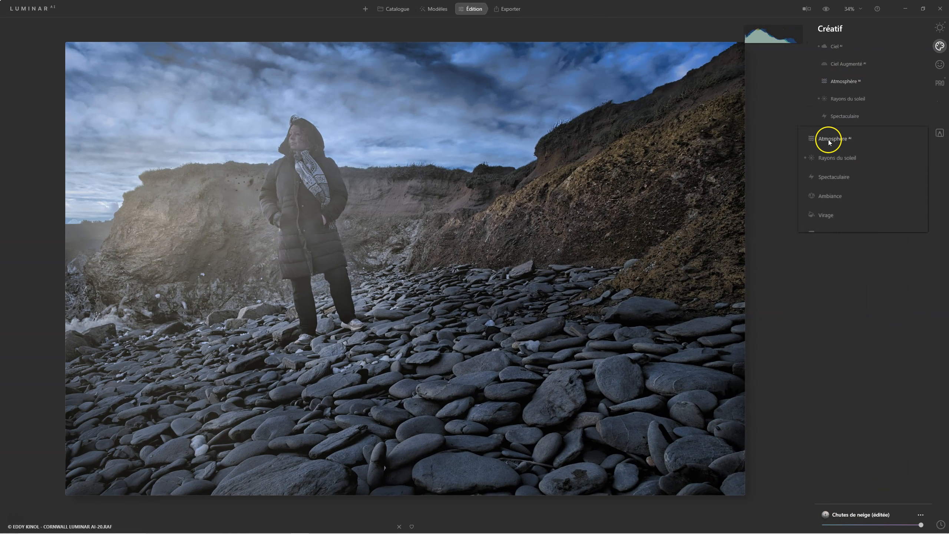
left_click(815, 349)
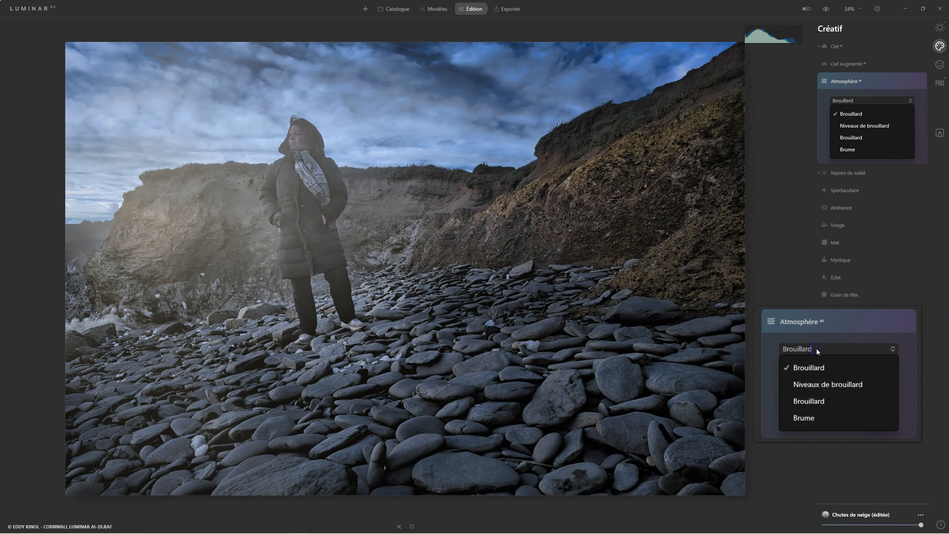
left_click(811, 385)
left_click_drag(782, 374, 895, 374)
left_click_drag(804, 404, 842, 397)
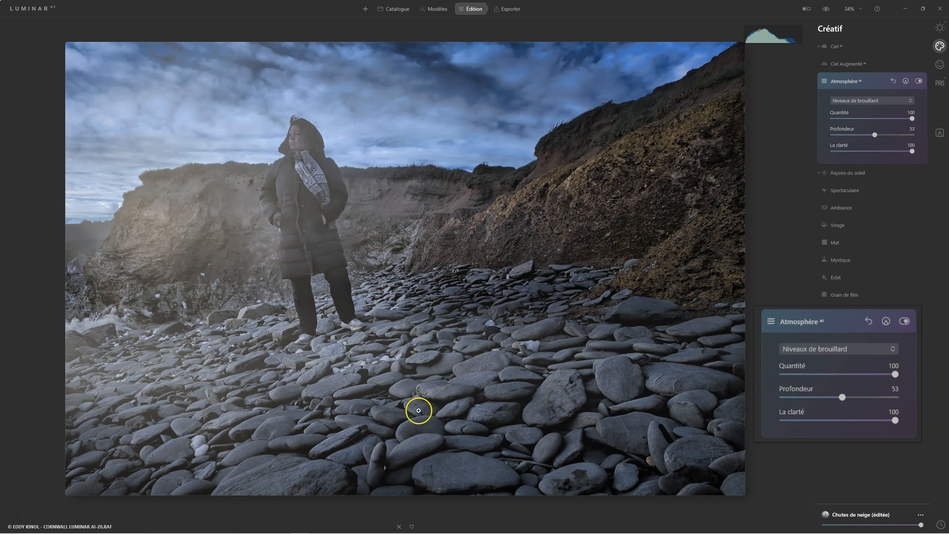
Step: Set the fog's La clarté to 40 and Quantité to 57, and compare the photo with and without it
left_click_drag(895, 419, 838, 419)
left_click_drag(894, 373, 831, 374)
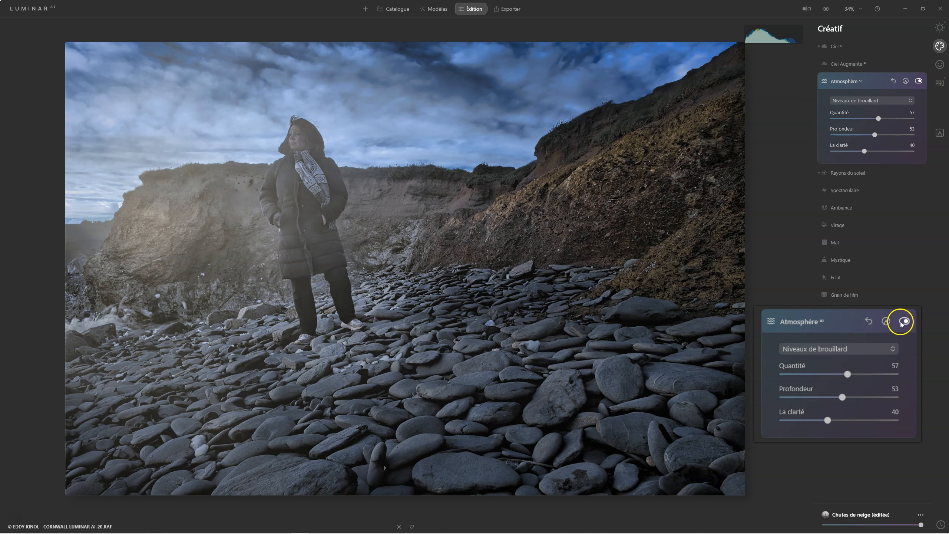
left_click(917, 82)
left_click(917, 82)
left_click(915, 82)
left_click(915, 82)
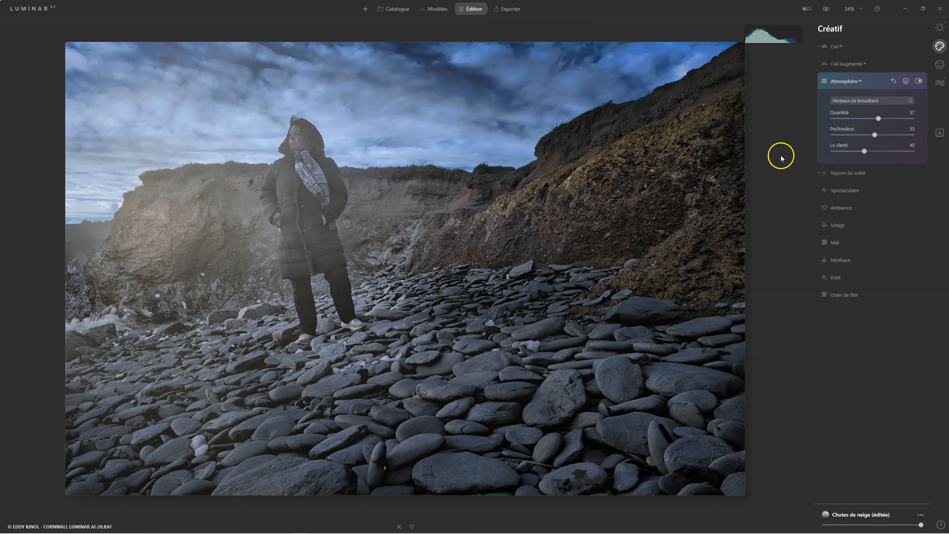
left_click(855, 82)
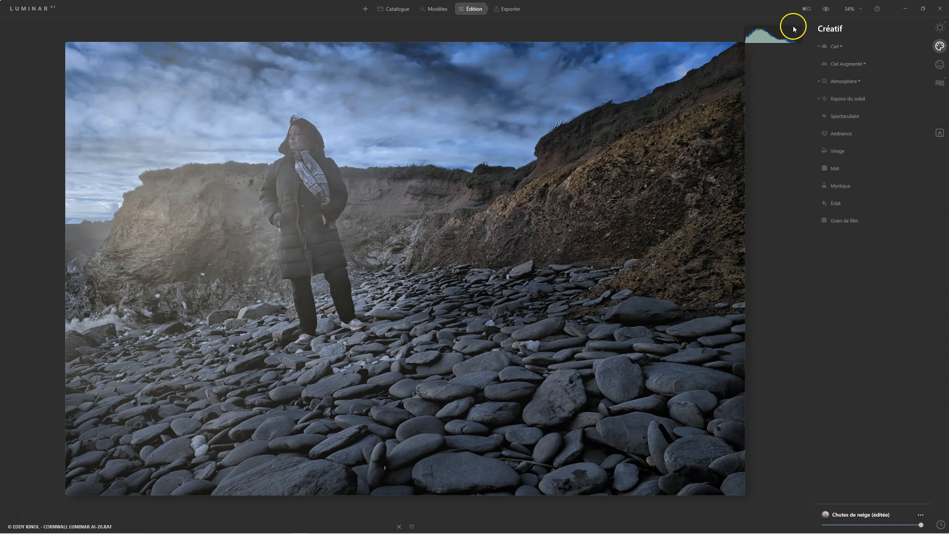
Step: Apply the Santa Barbara look in Ambiance, compare the photo with and without it, and set its Quantité to 25
left_click(825, 9)
left_click(842, 134)
left_click(864, 152)
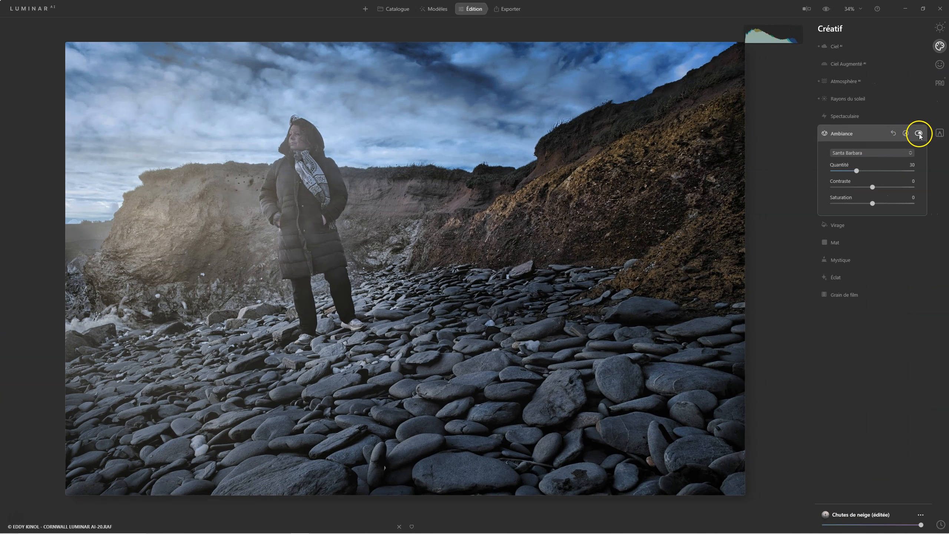
left_click(918, 133)
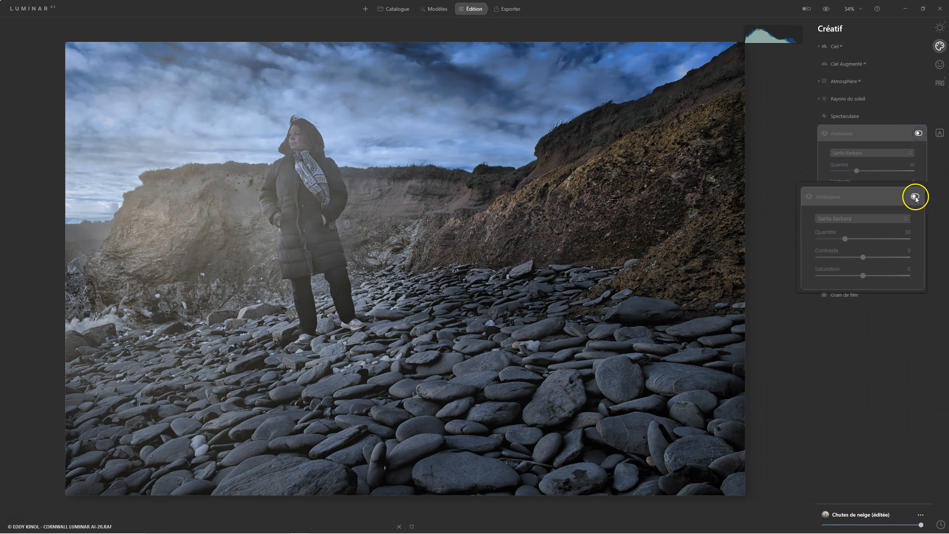
left_click(918, 133)
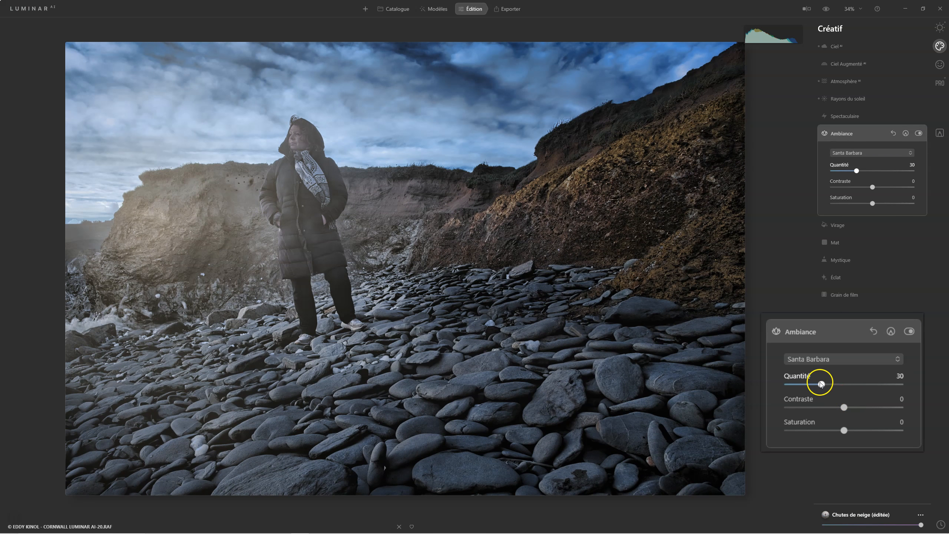
left_click_drag(789, 387, 838, 384)
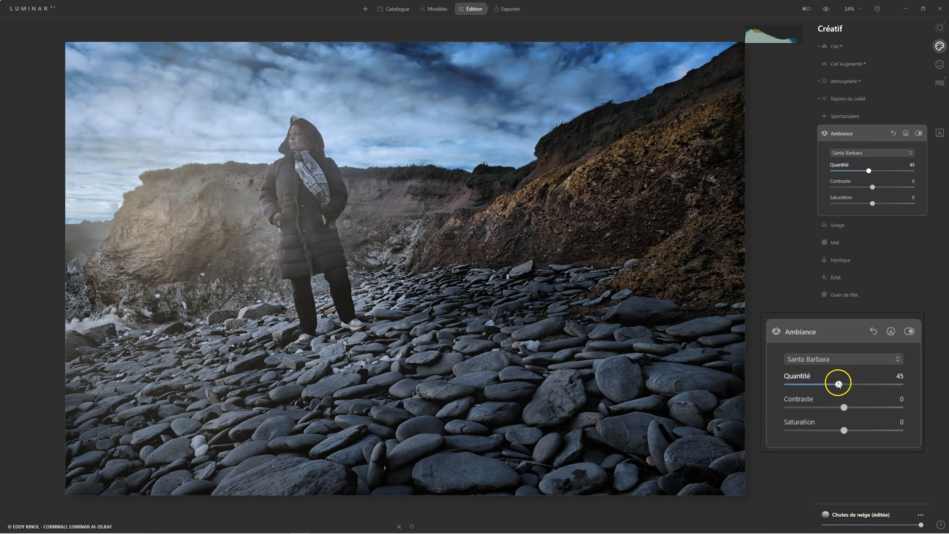
left_click_drag(841, 383, 816, 382)
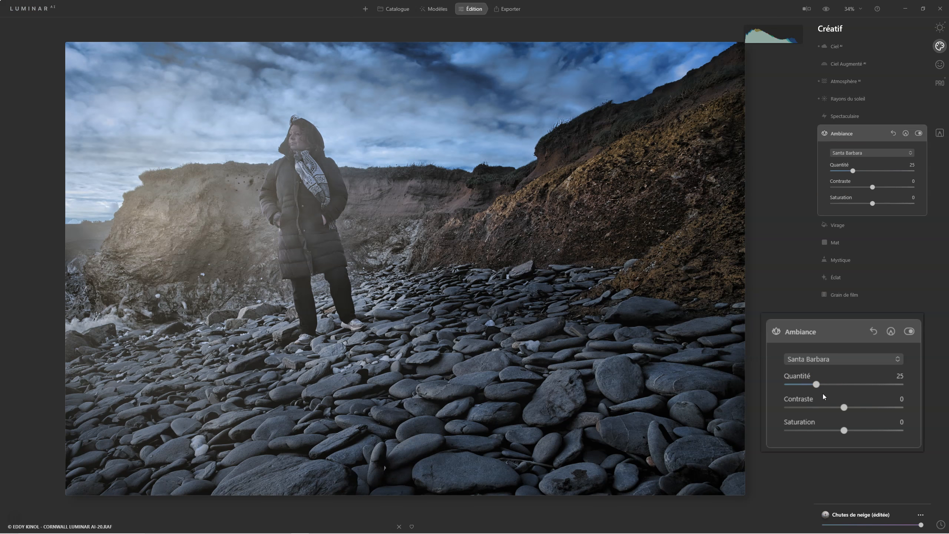
Step: Set the photo's colour Saturation to -41 and Vibrance to 33
left_click(796, 338)
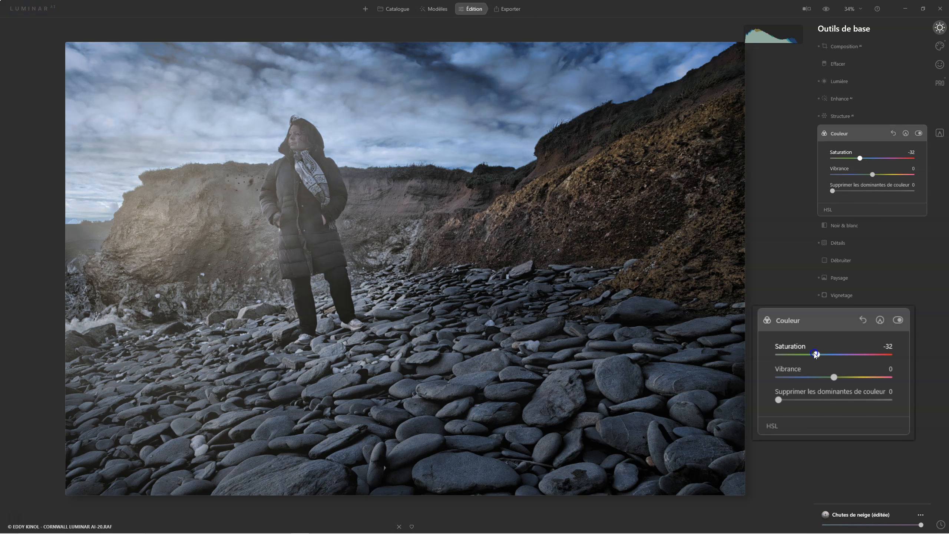
left_click(835, 378)
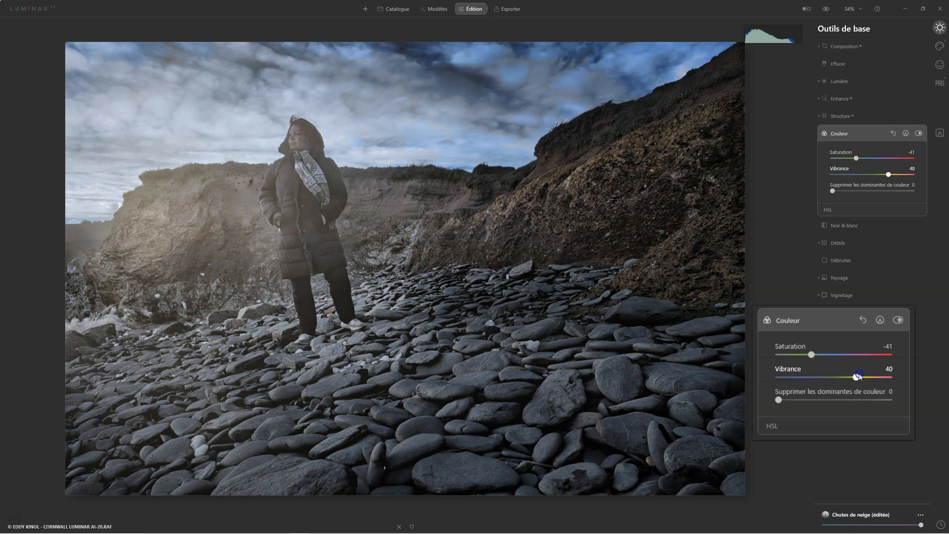
left_click_drag(854, 375, 851, 375)
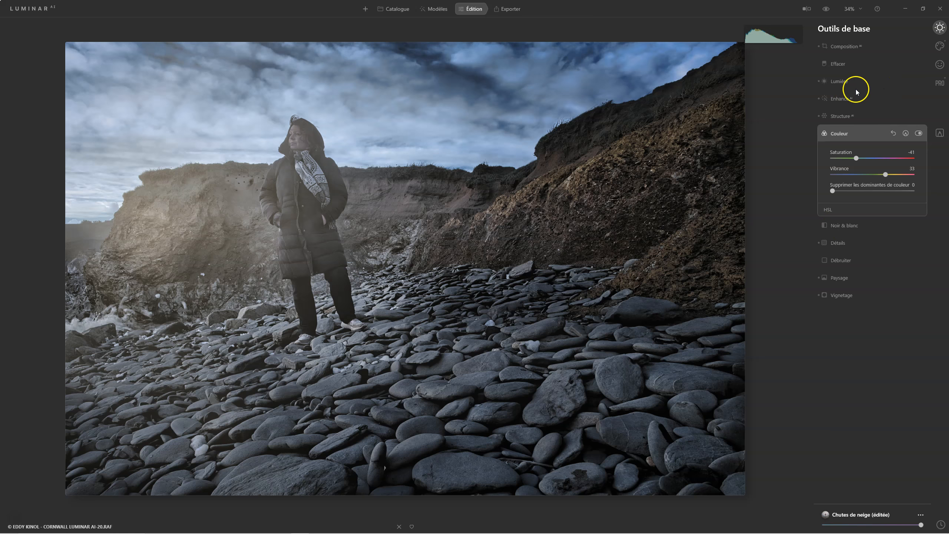
Step: Lower the Quantité of the sun rays to 15
left_click(937, 45)
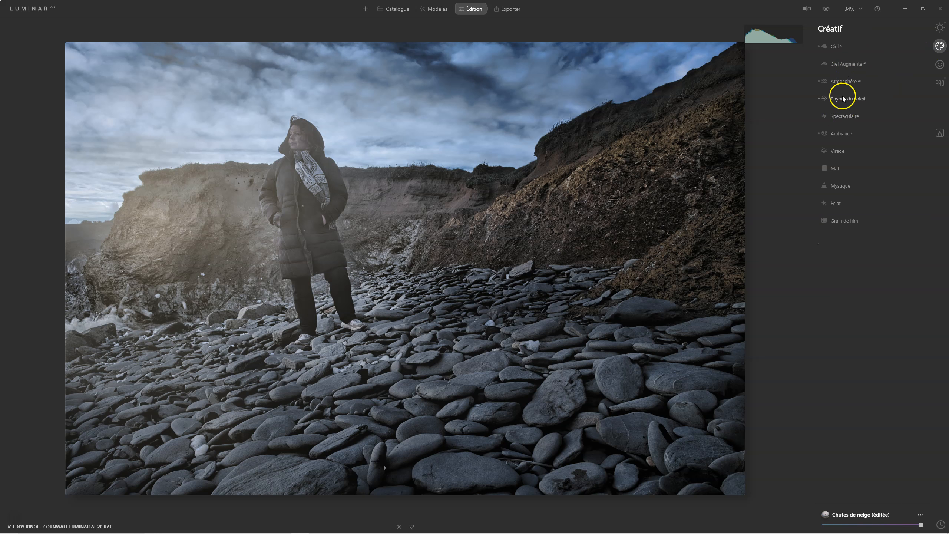
left_click(842, 98)
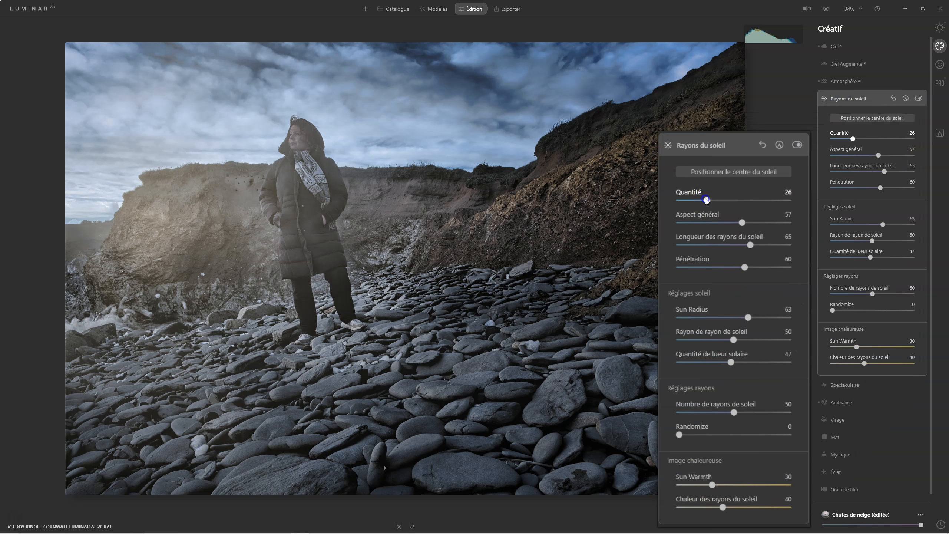
left_click_drag(695, 200, 694, 201)
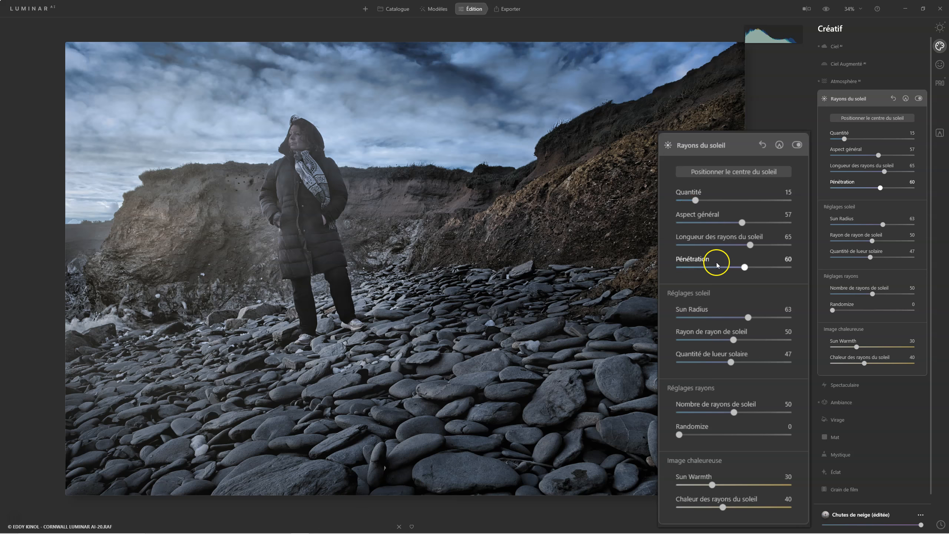
Step: Compare the retouched photo with the unedited original in the full view
left_click(939, 29)
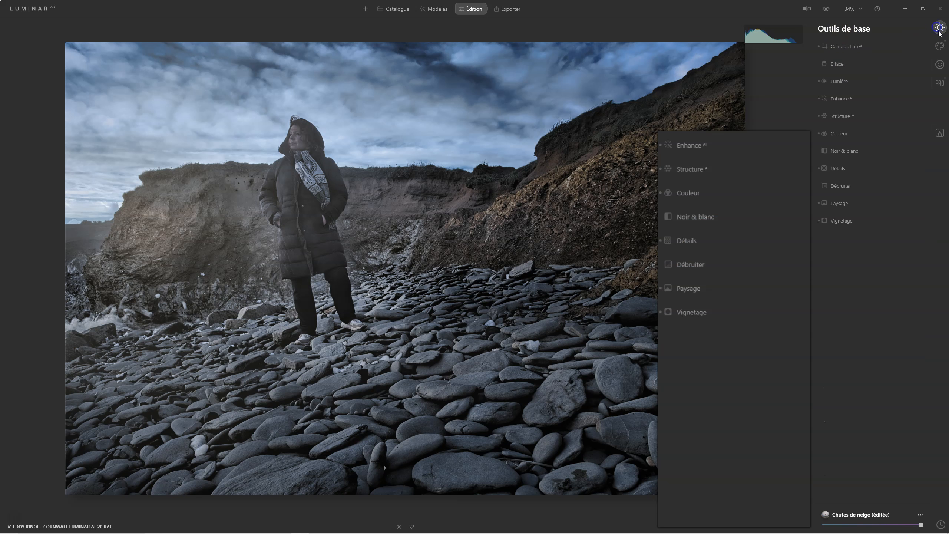
left_click(824, 9)
left_click(824, 9)
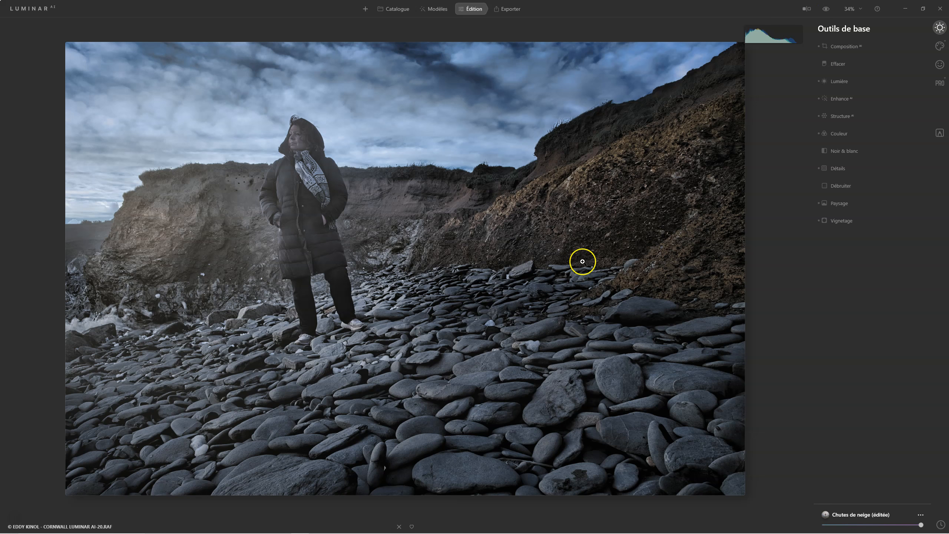